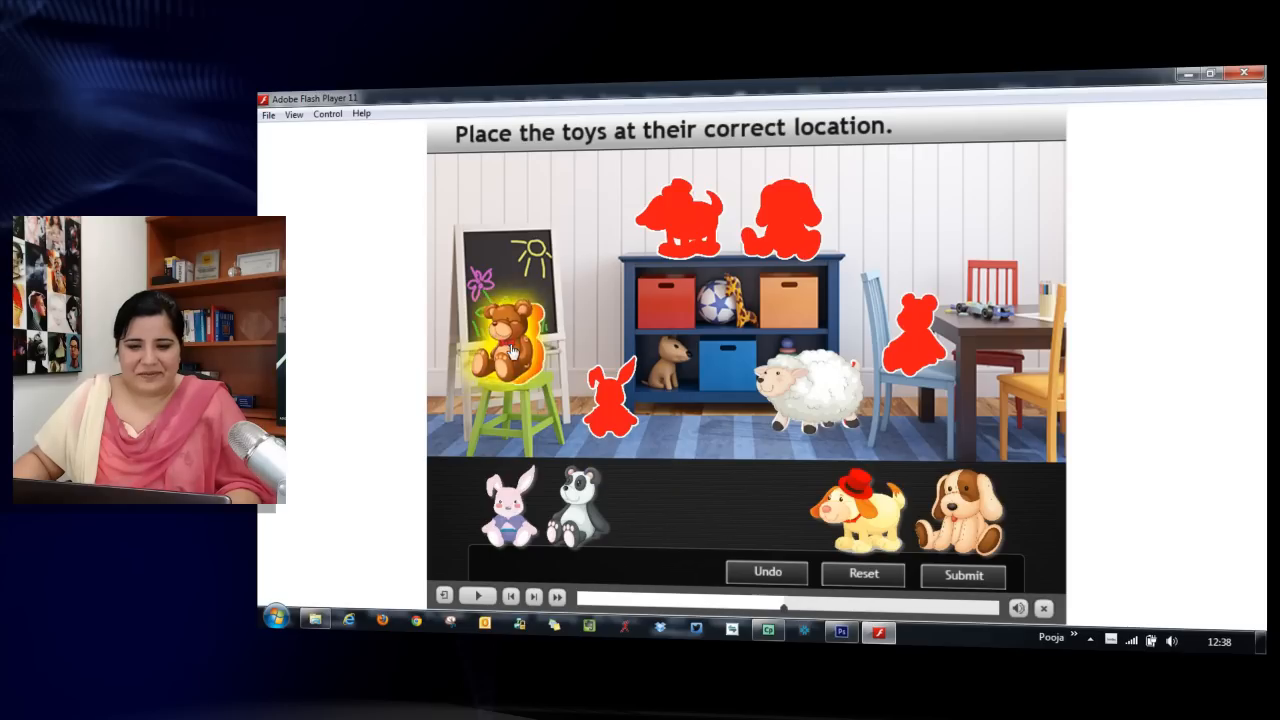
Try the drag-and-drop game by placing the panda on its silhouette on the blue chair.
left_click_drag(596, 518, 930, 344)
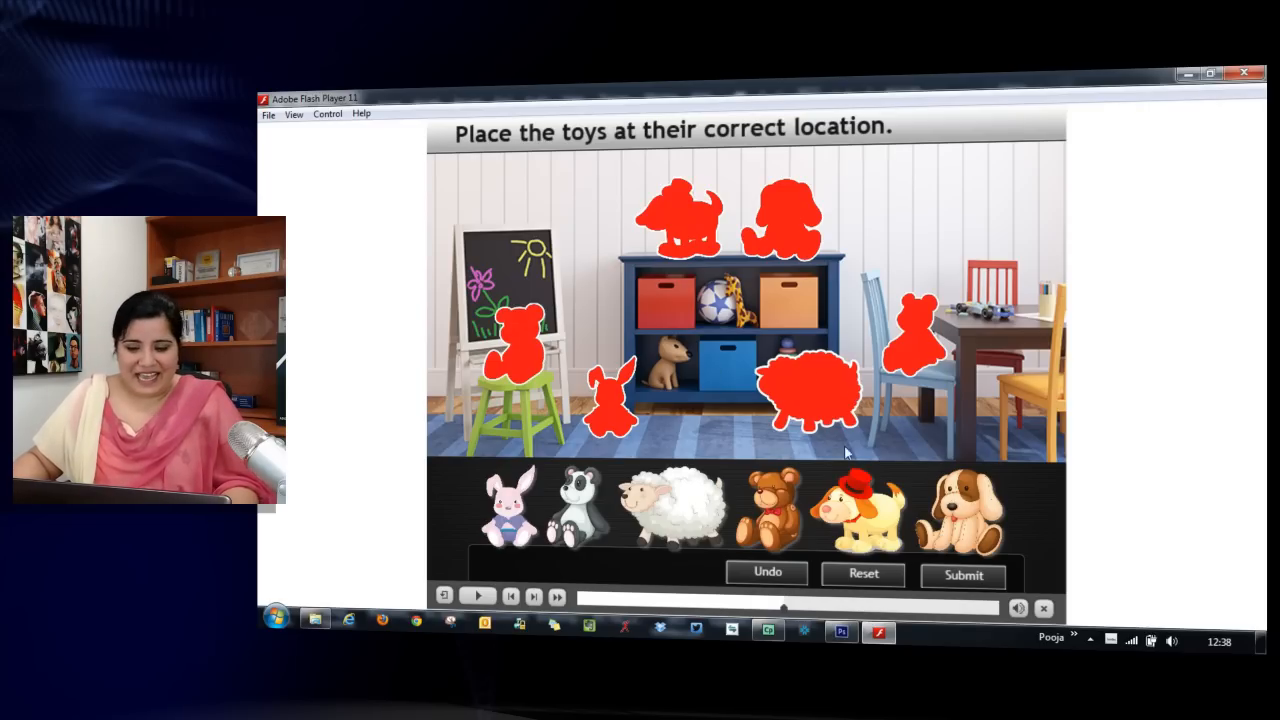
Switch to Photoshop and confirm red f11515 as the foreground color.
left_click(842, 632)
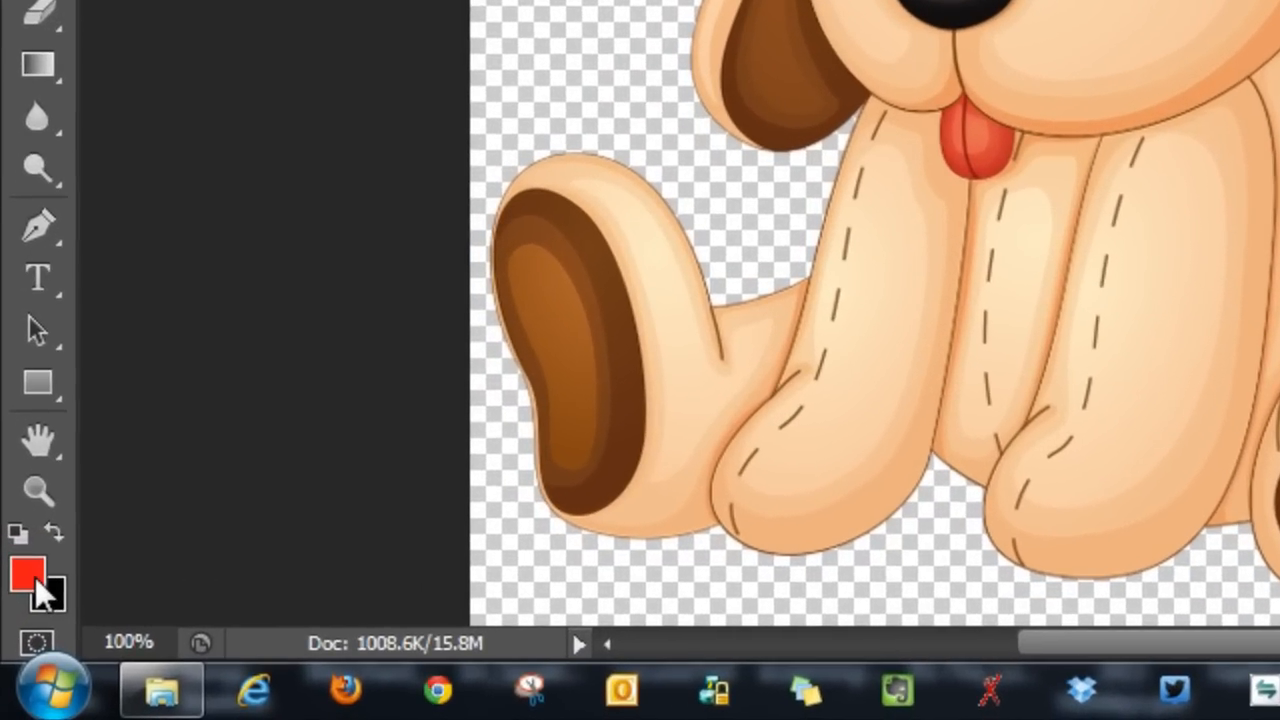
left_click(22, 606)
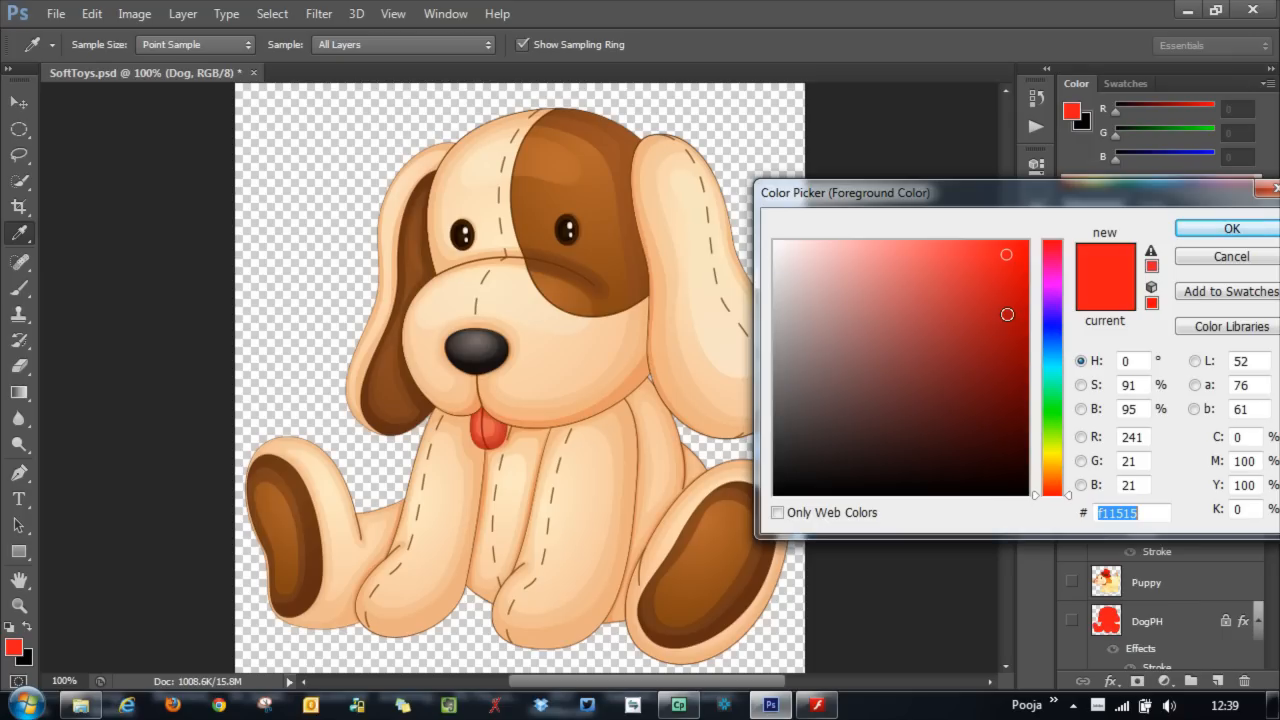
left_click(1231, 228)
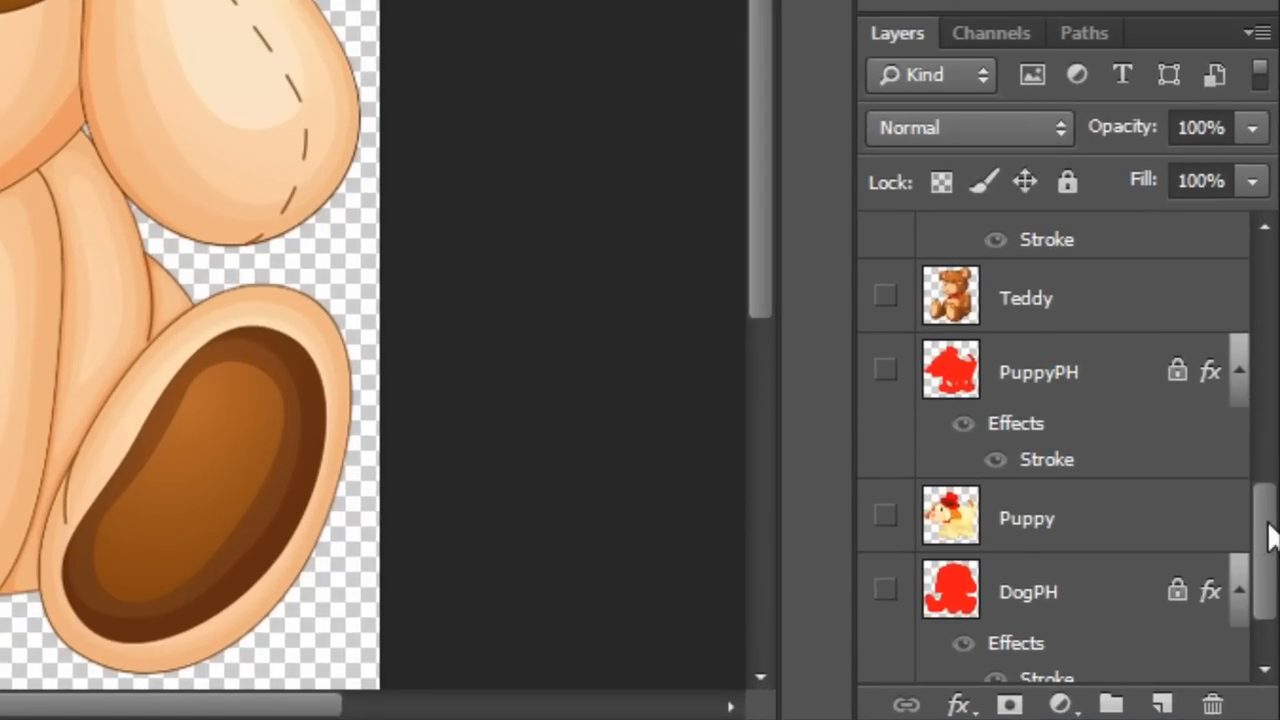
Lock the transparent pixels of the Dog layer.
left_click_drag(1270, 535, 1271, 623)
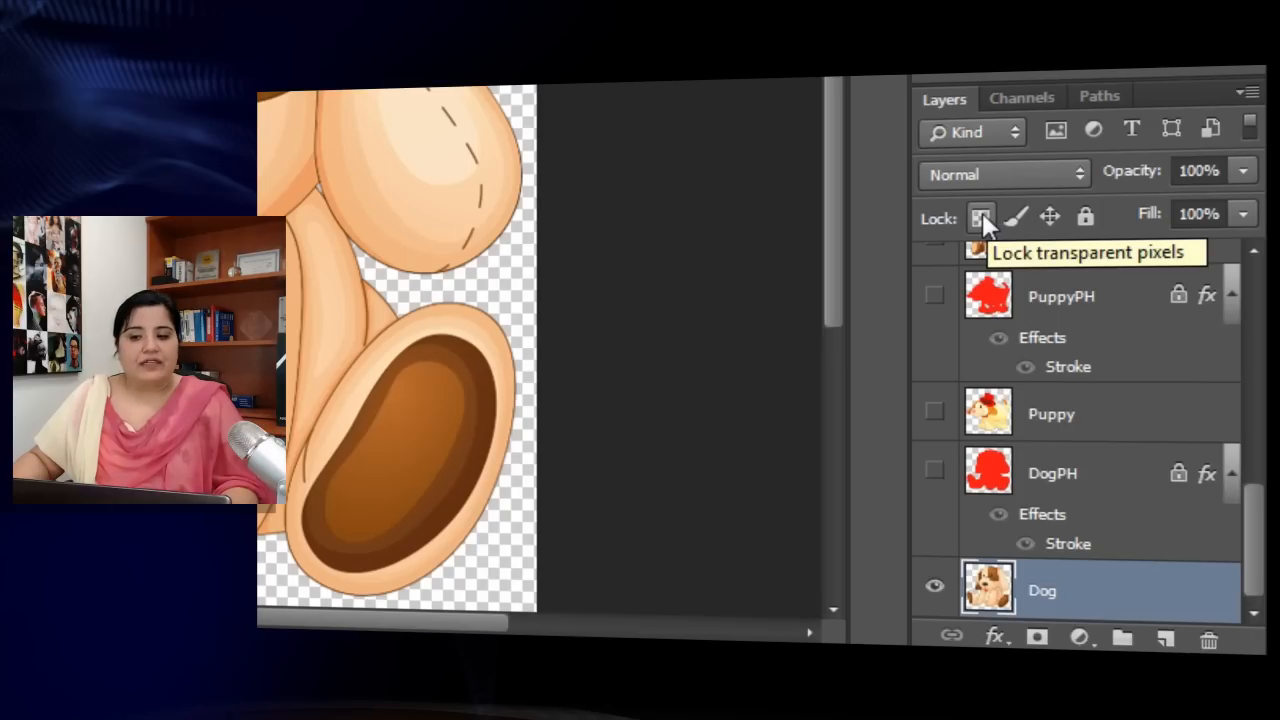
left_click(983, 219)
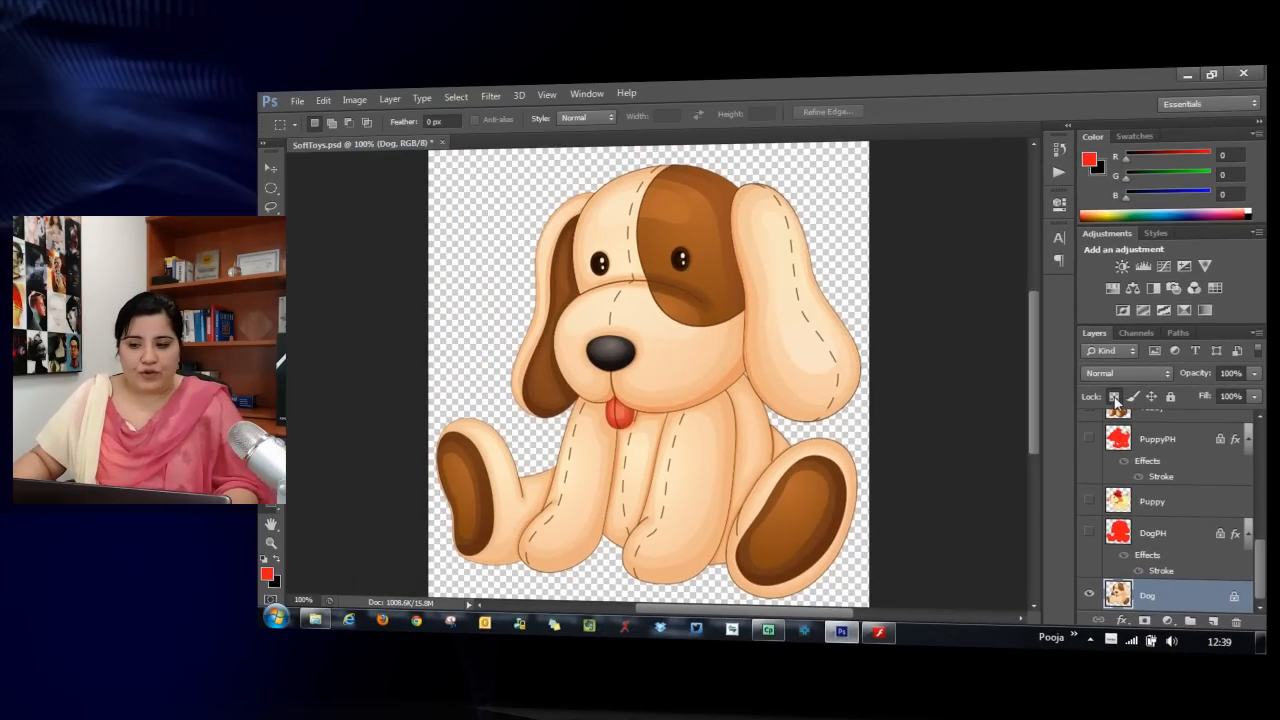
Fill the Dog layer with the foreground color in Normal mode at 100% opacity, with Preserve Transparency on.
left_click(323, 100)
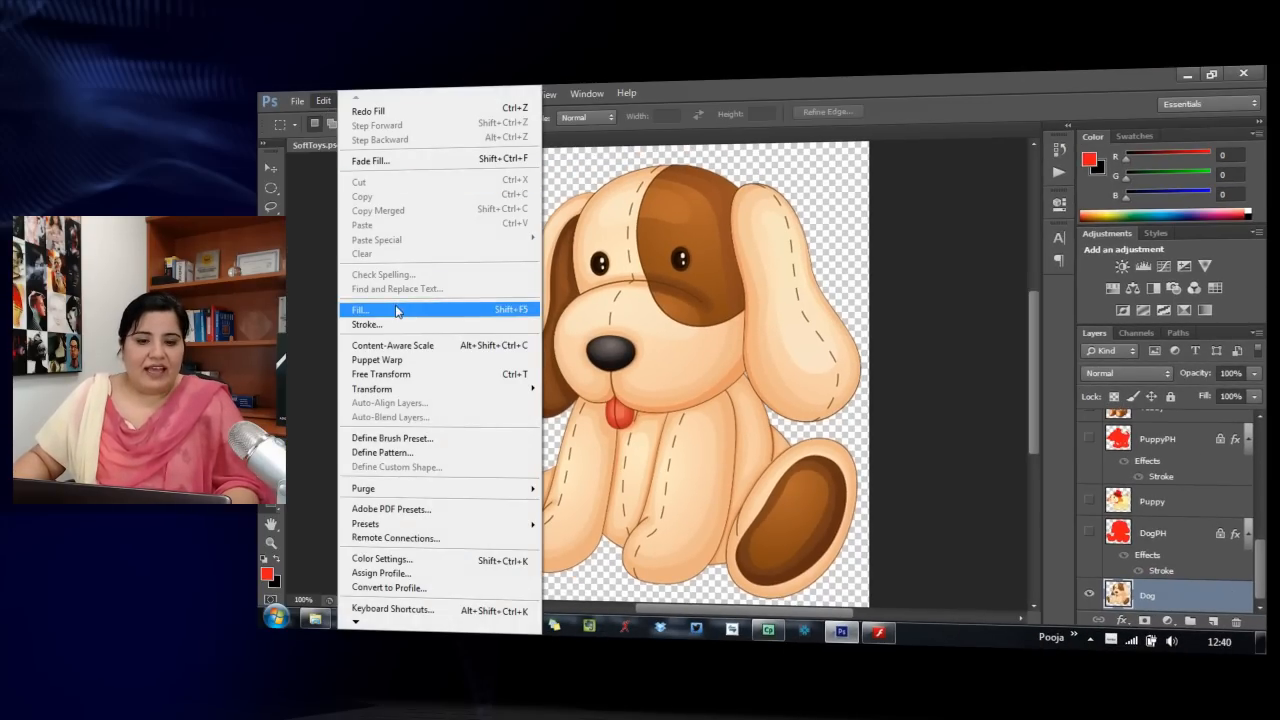
left_click(365, 309)
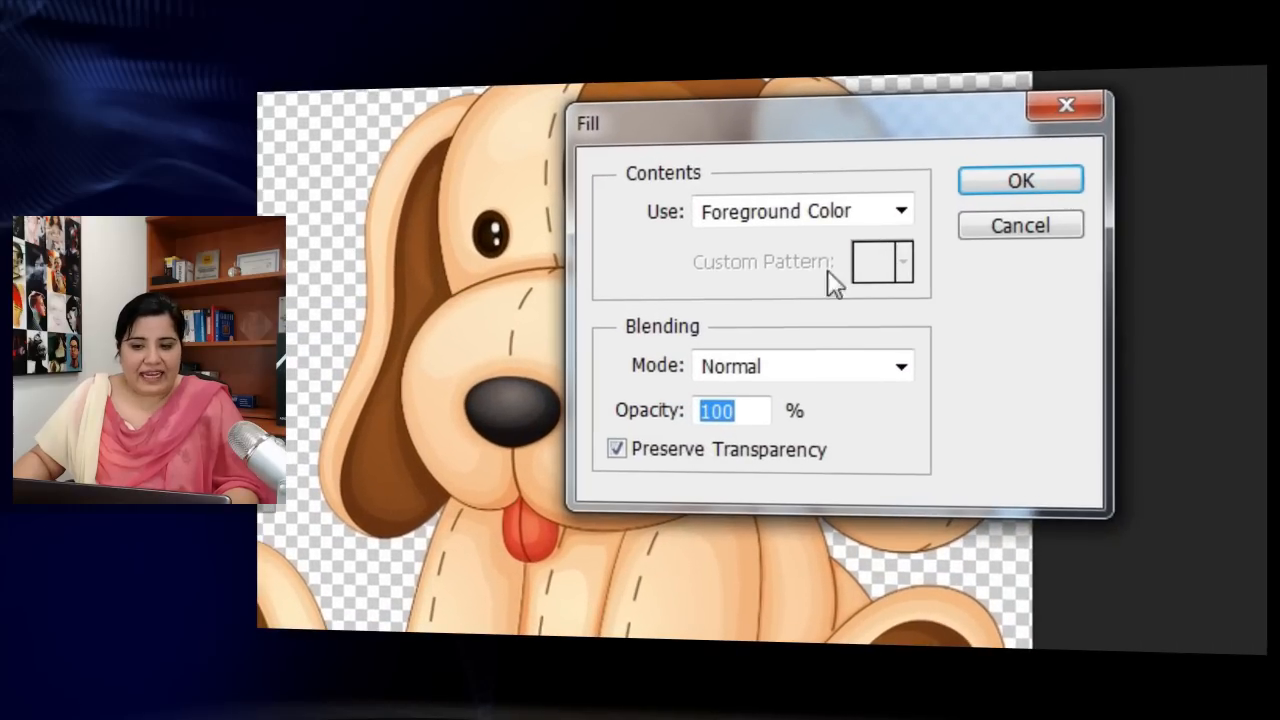
left_click(900, 211)
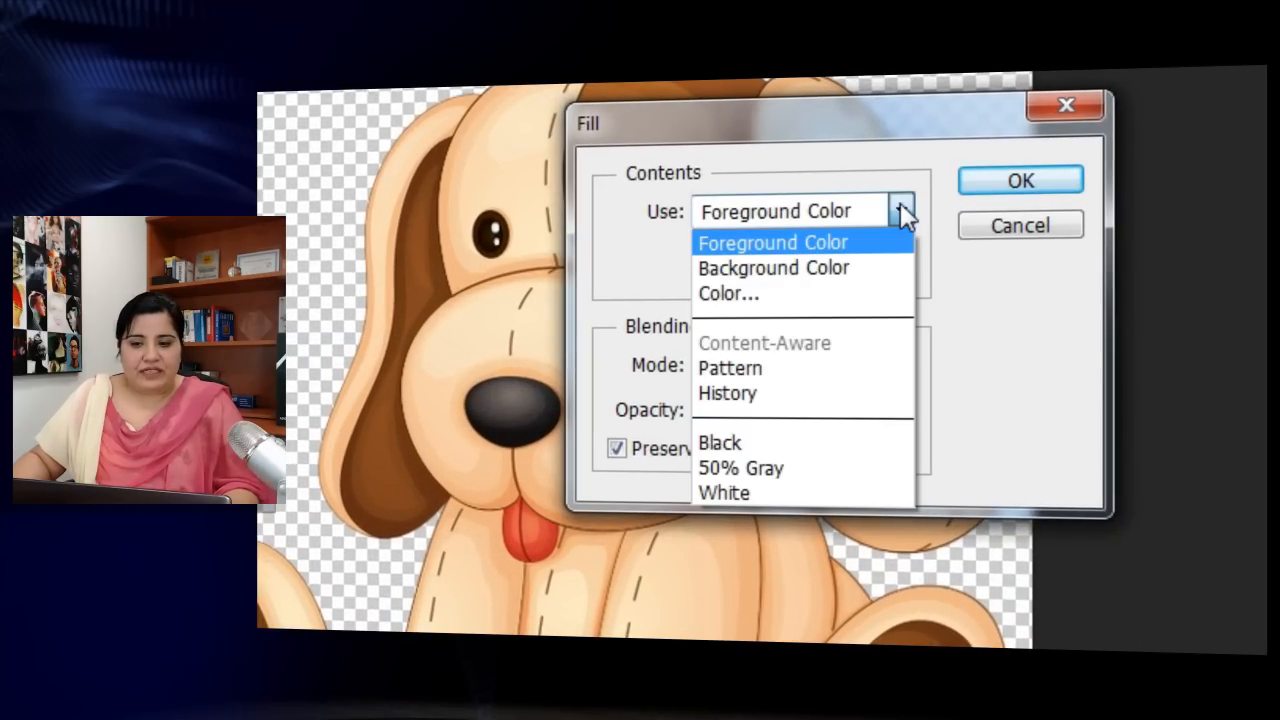
left_click(848, 250)
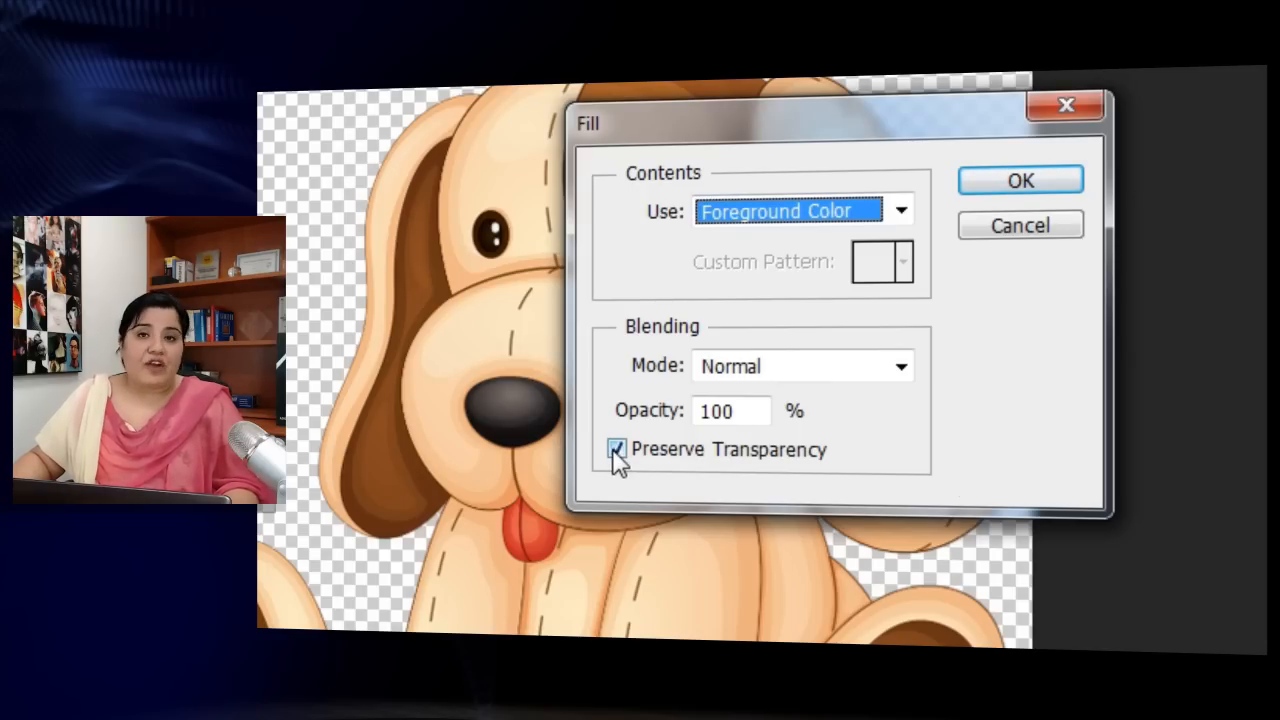
left_click(1020, 190)
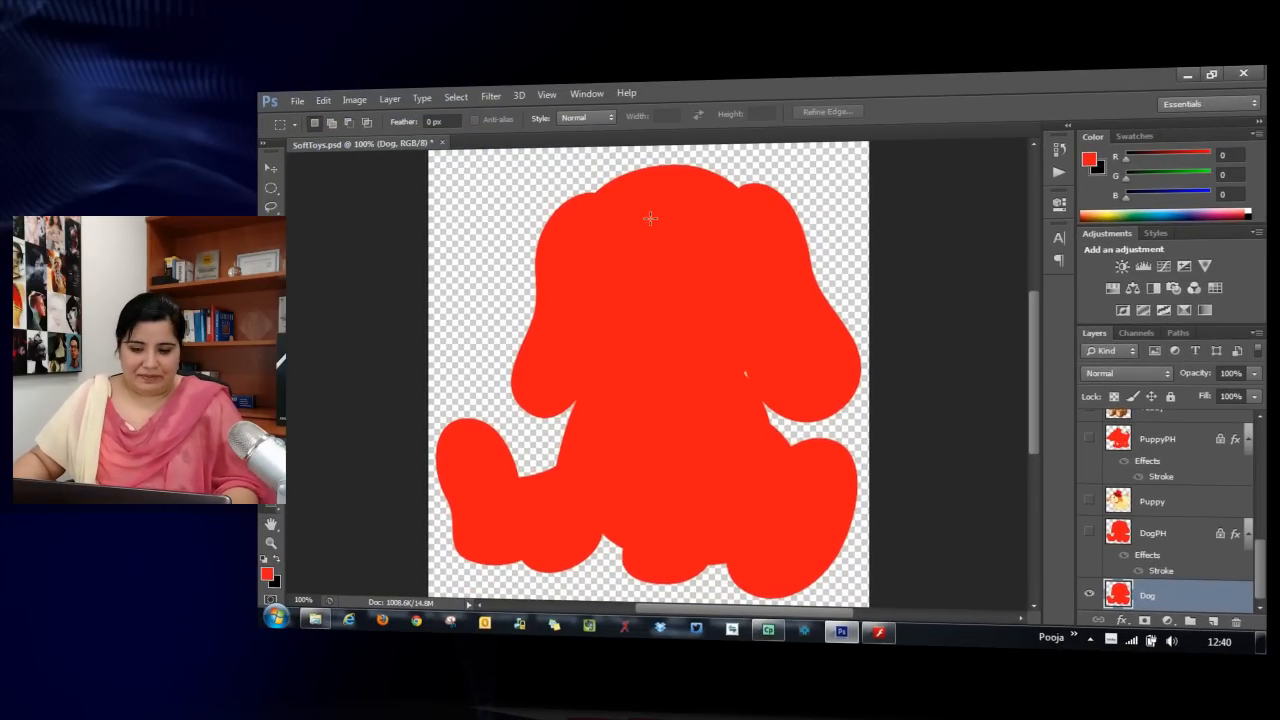
Switch to Adobe Flash Player to examine the outlines of the toy silhouettes, and return to Photoshop.
left_click(878, 631)
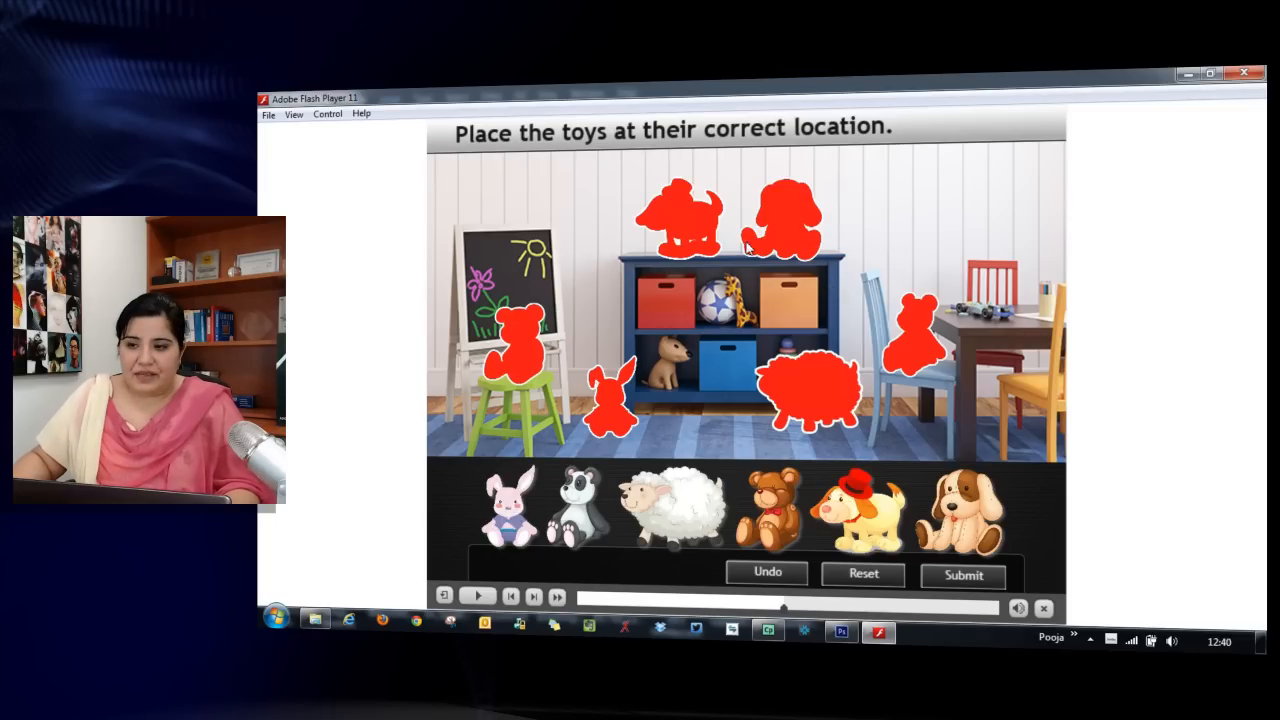
left_click(1180, 74)
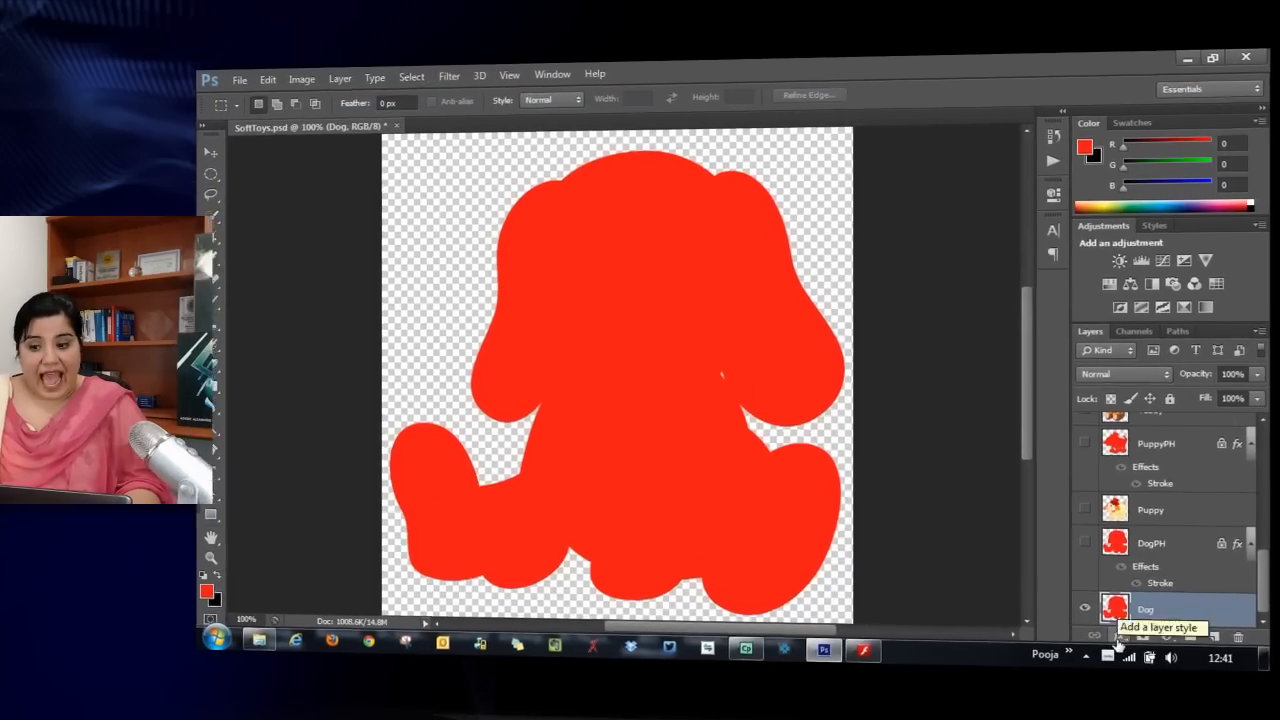
Add a Stroke layer style to the Dog layer with white (ffffff) color and a size of 12 px.
left_click(1122, 621)
left_click(1144, 493)
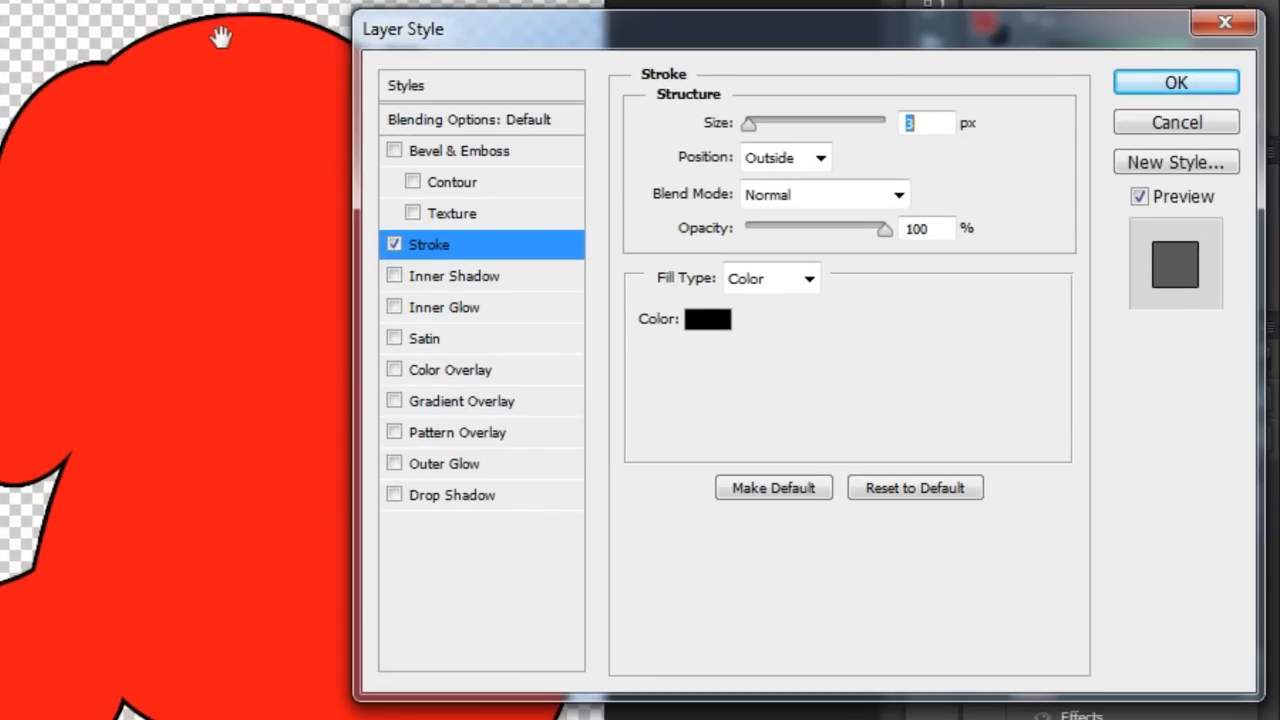
left_click(703, 333)
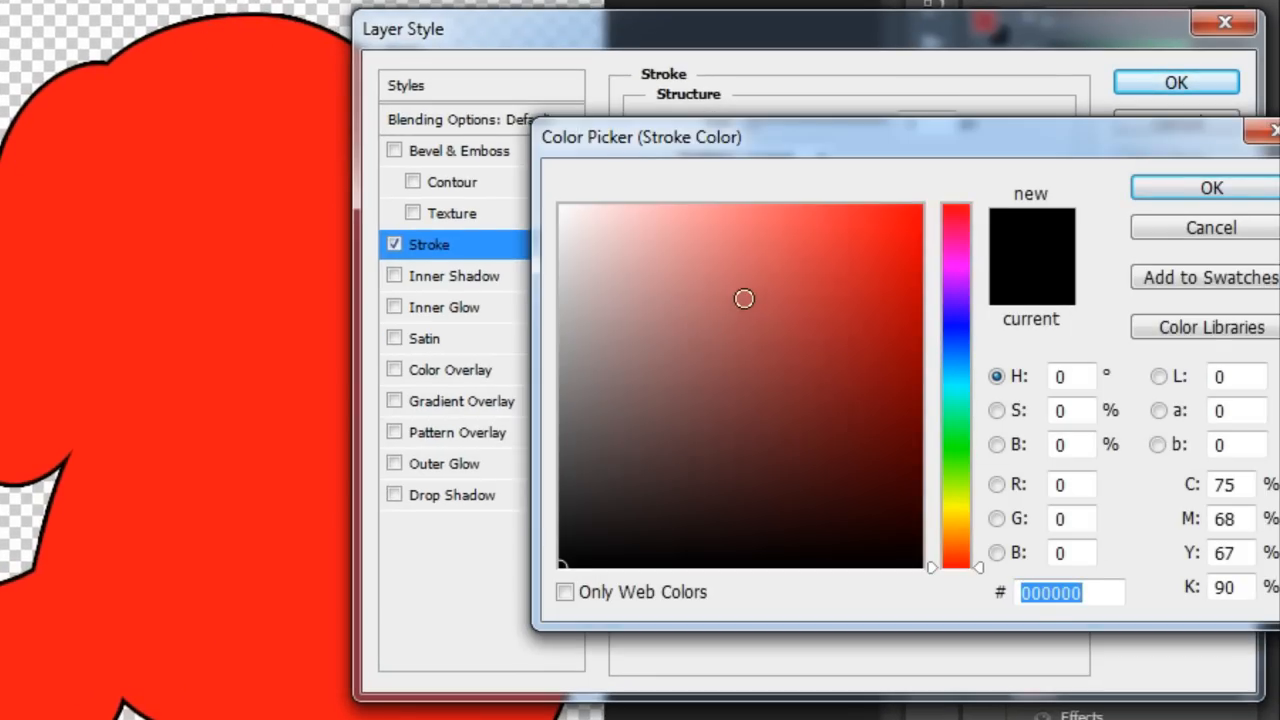
left_click_drag(746, 297, 500, 166)
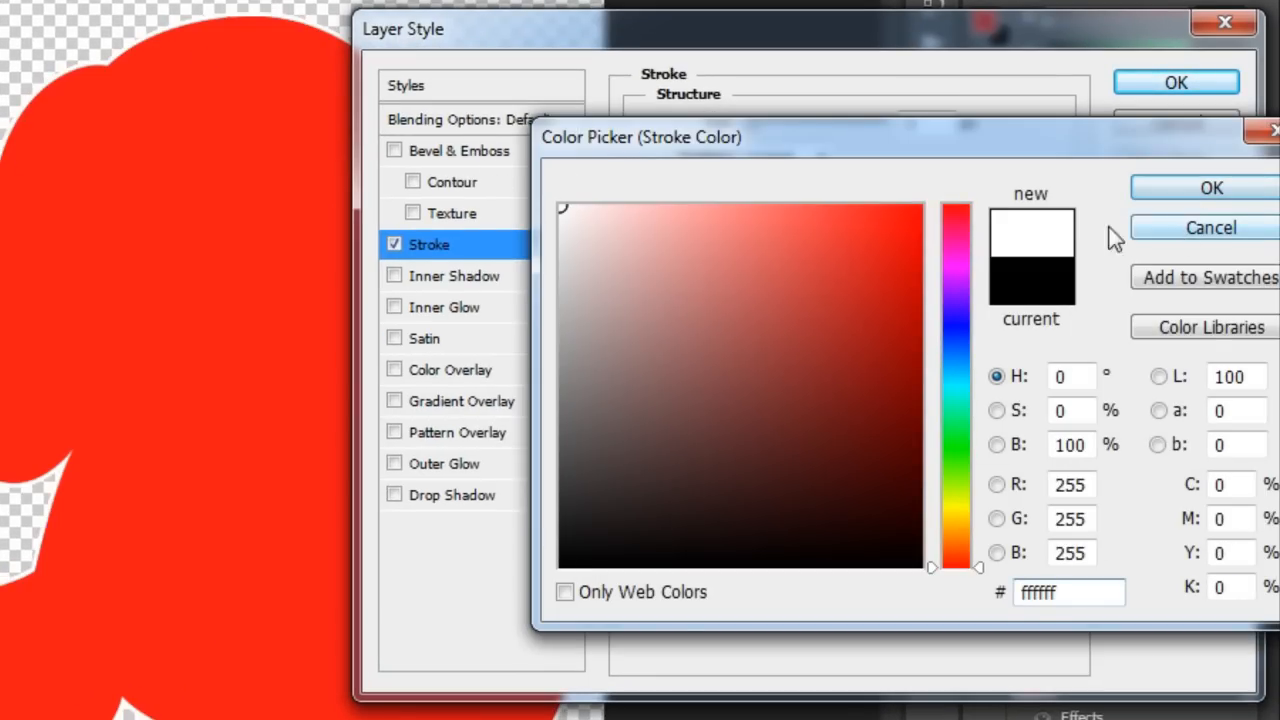
left_click(1200, 205)
left_click(910, 122)
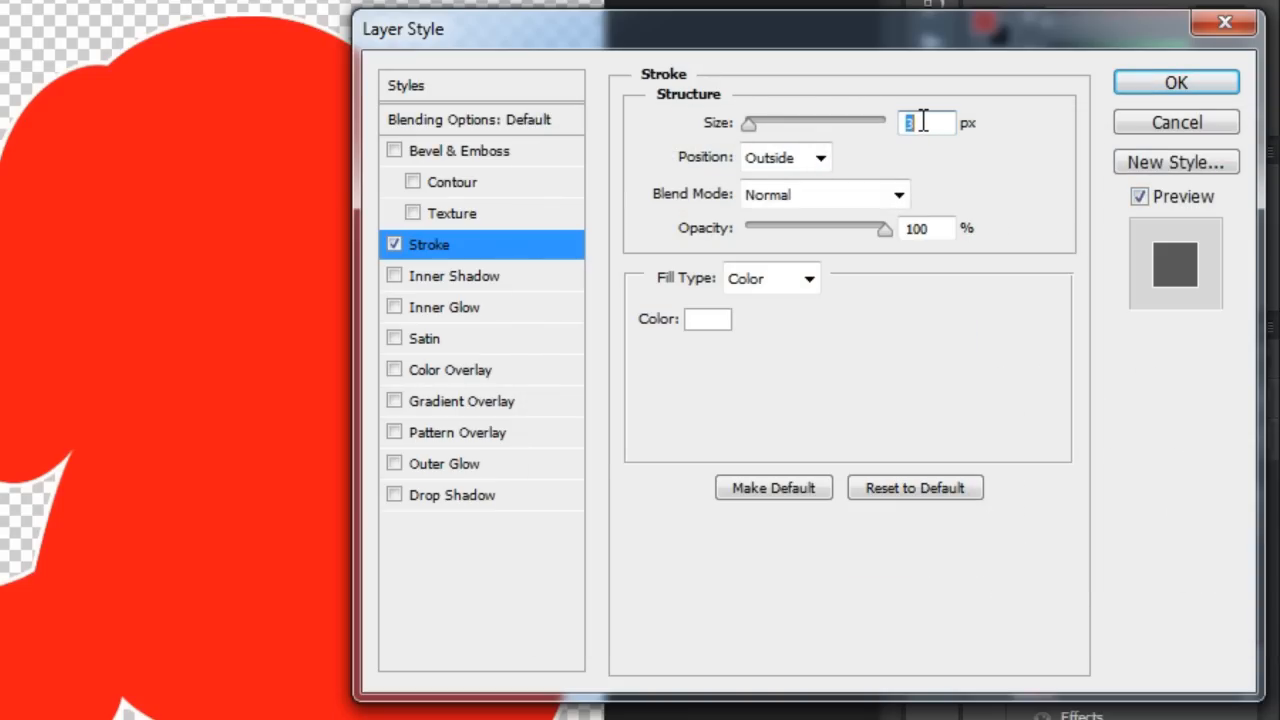
type("12")
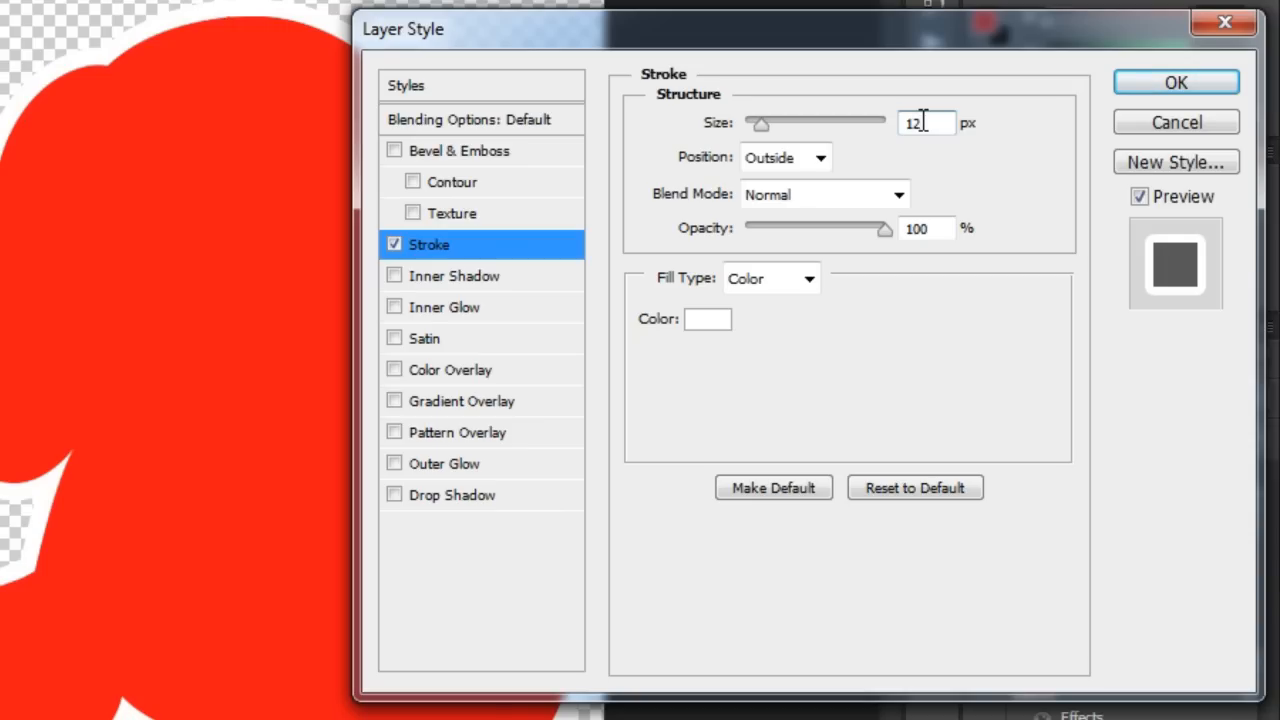
left_click(1160, 88)
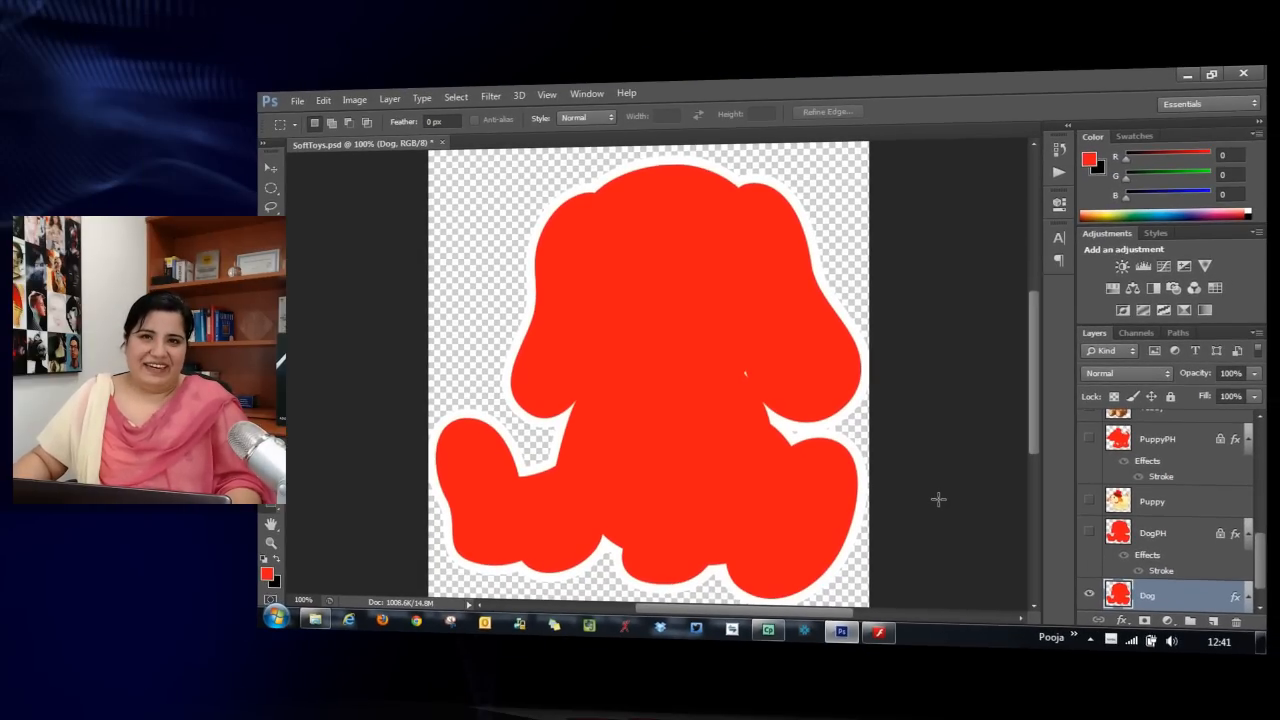
Switch to Adobe Captivate and examine the individual toy images and their red silhouette images on the slide.
left_click(769, 631)
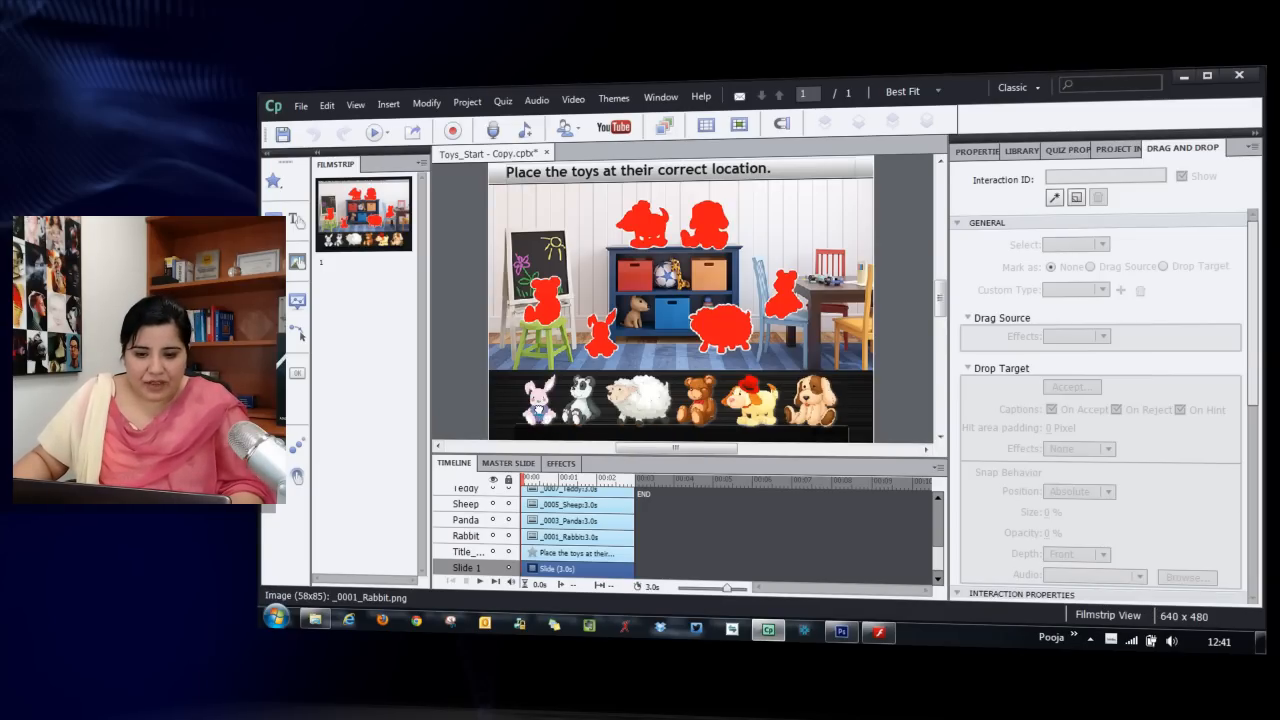
left_click(539, 402)
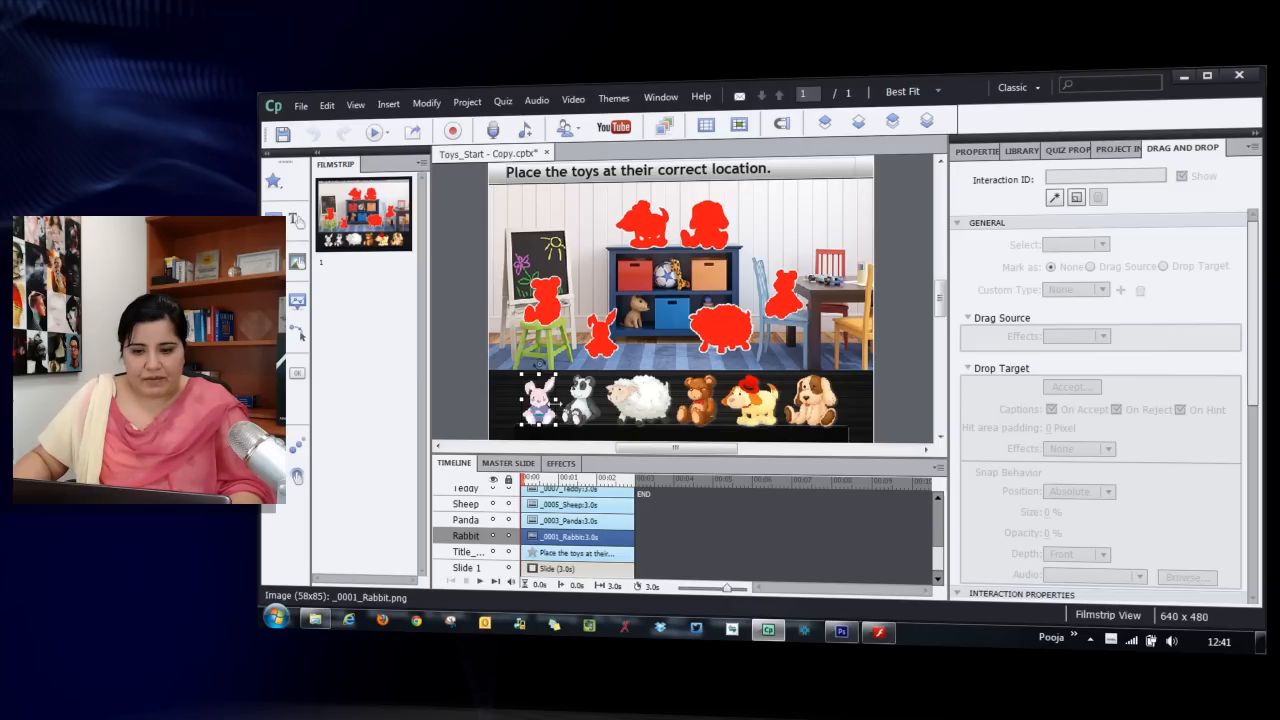
left_click(583, 408)
key("ctrl+z")
left_click(632, 408)
left_click(690, 408)
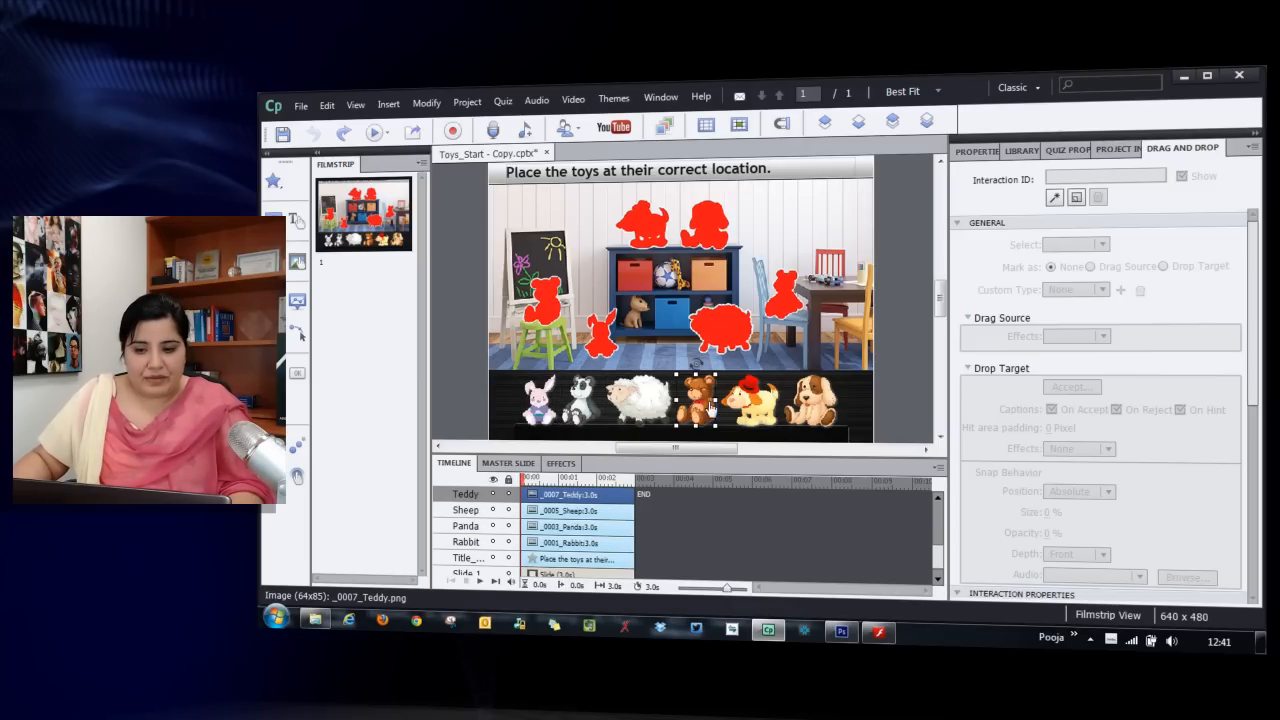
left_click(748, 408)
left_click(812, 408)
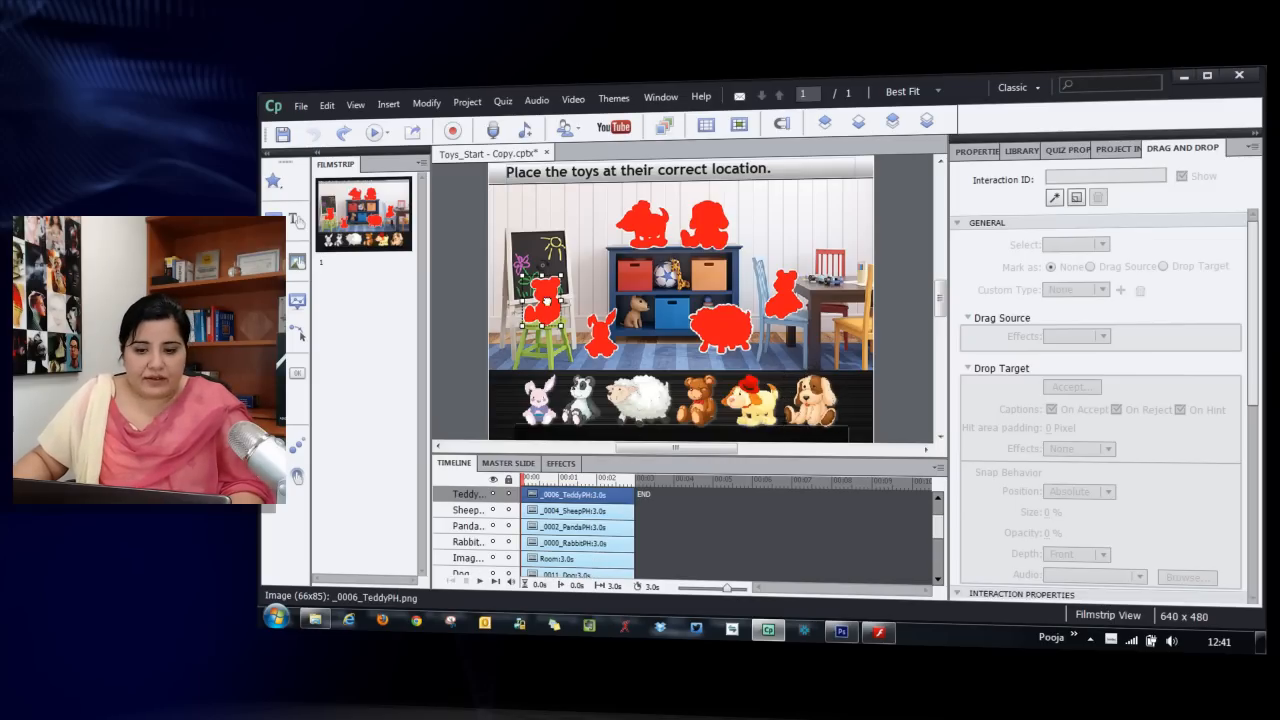
left_click(601, 330)
left_click(624, 242)
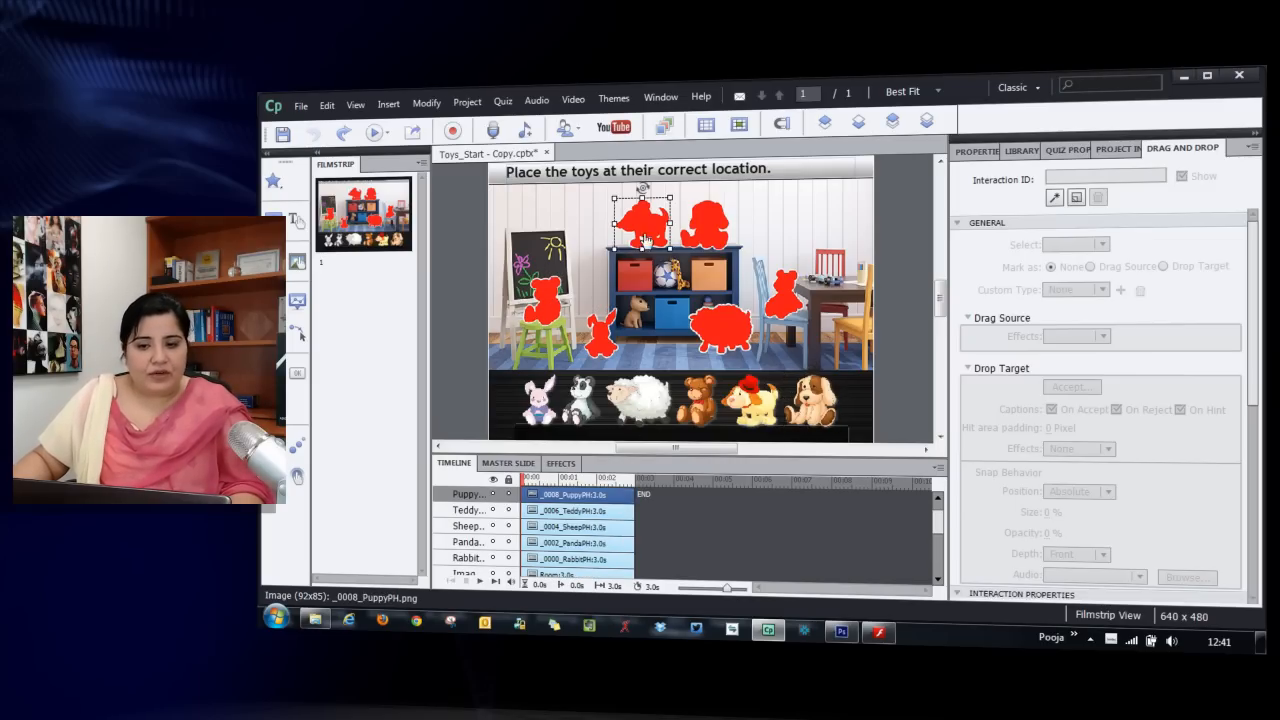
left_click(749, 330)
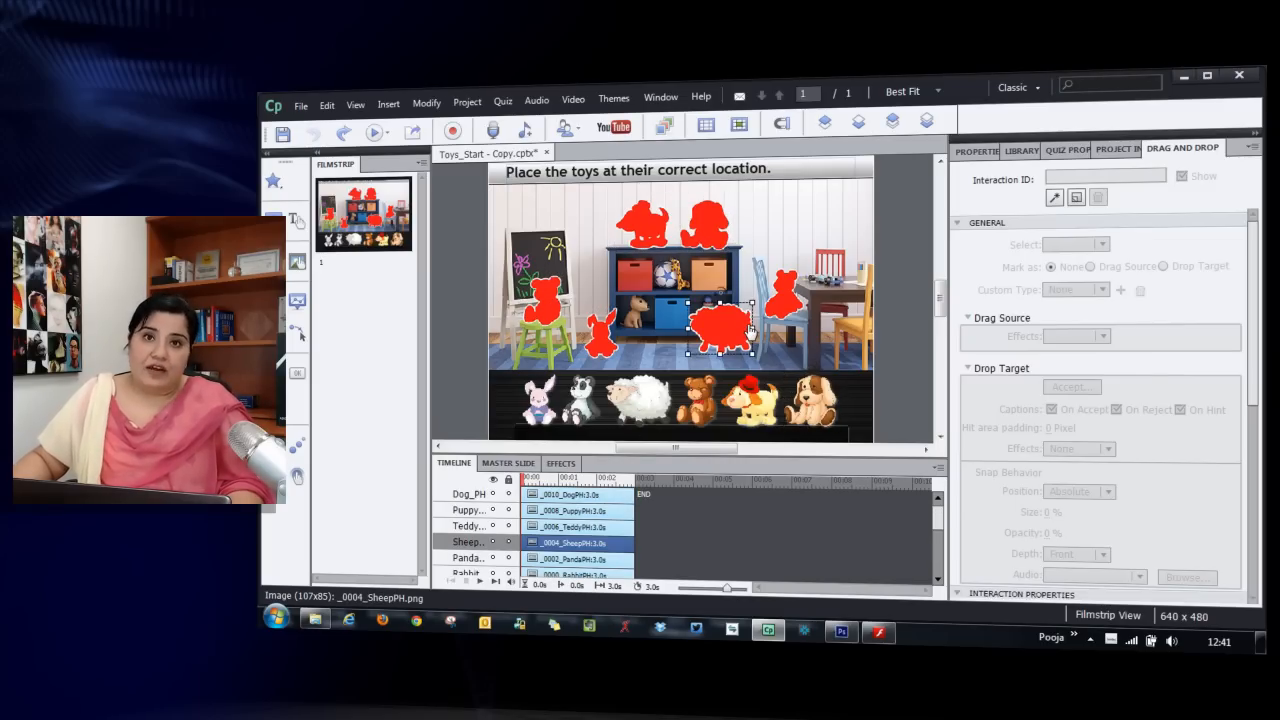
left_click(588, 399)
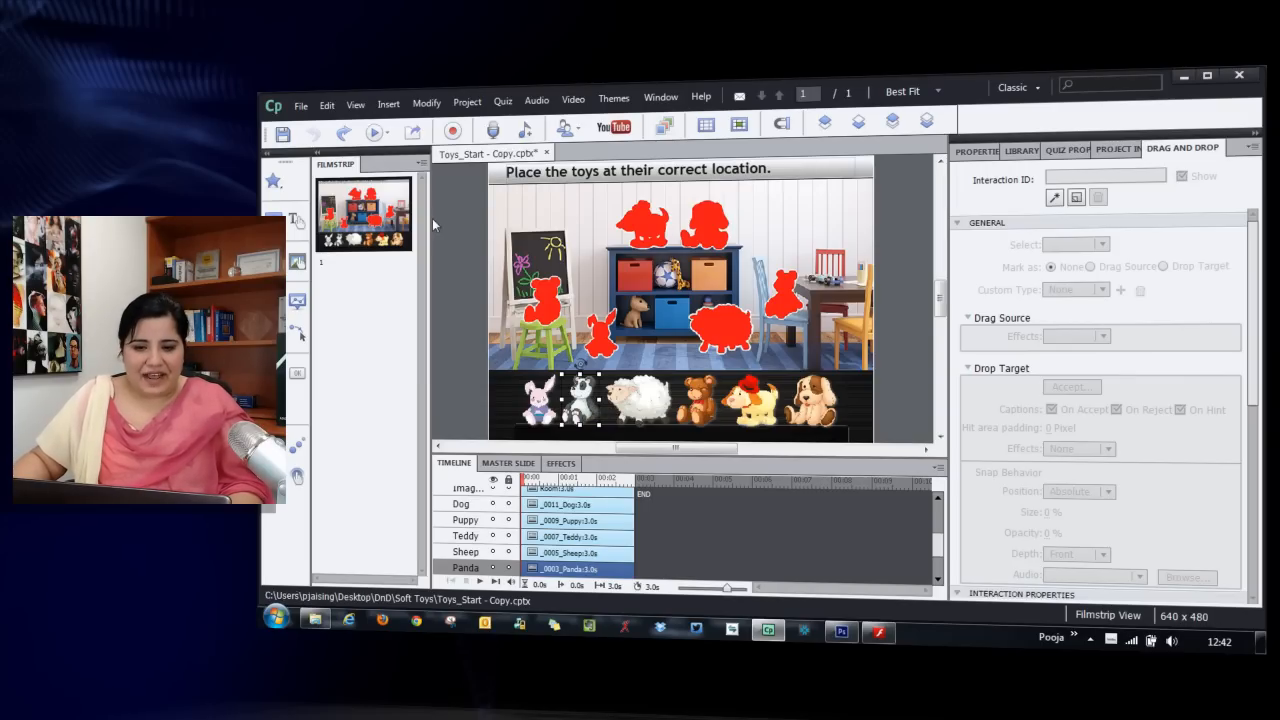
Launch the Drag and Drop Interaction Wizard and specify the rabbit, panda, sheep, teddy, puppy and dog images as drag sources.
left_click(389, 104)
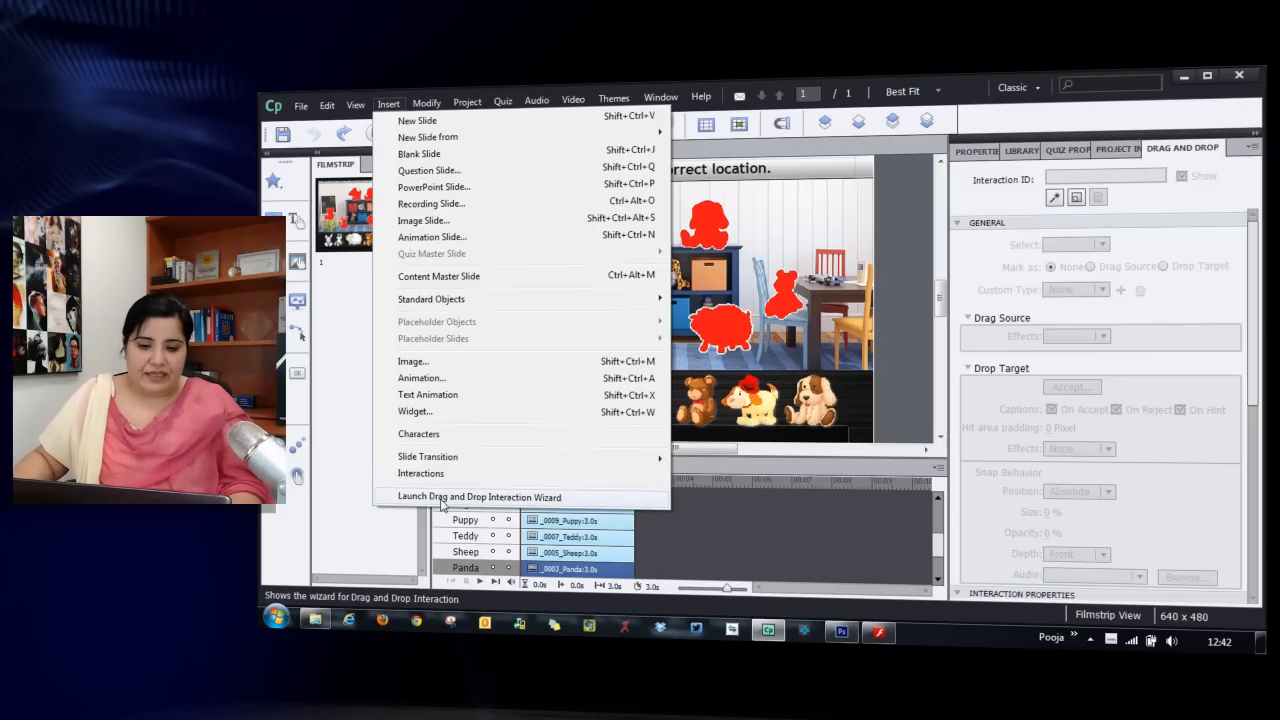
left_click(441, 497)
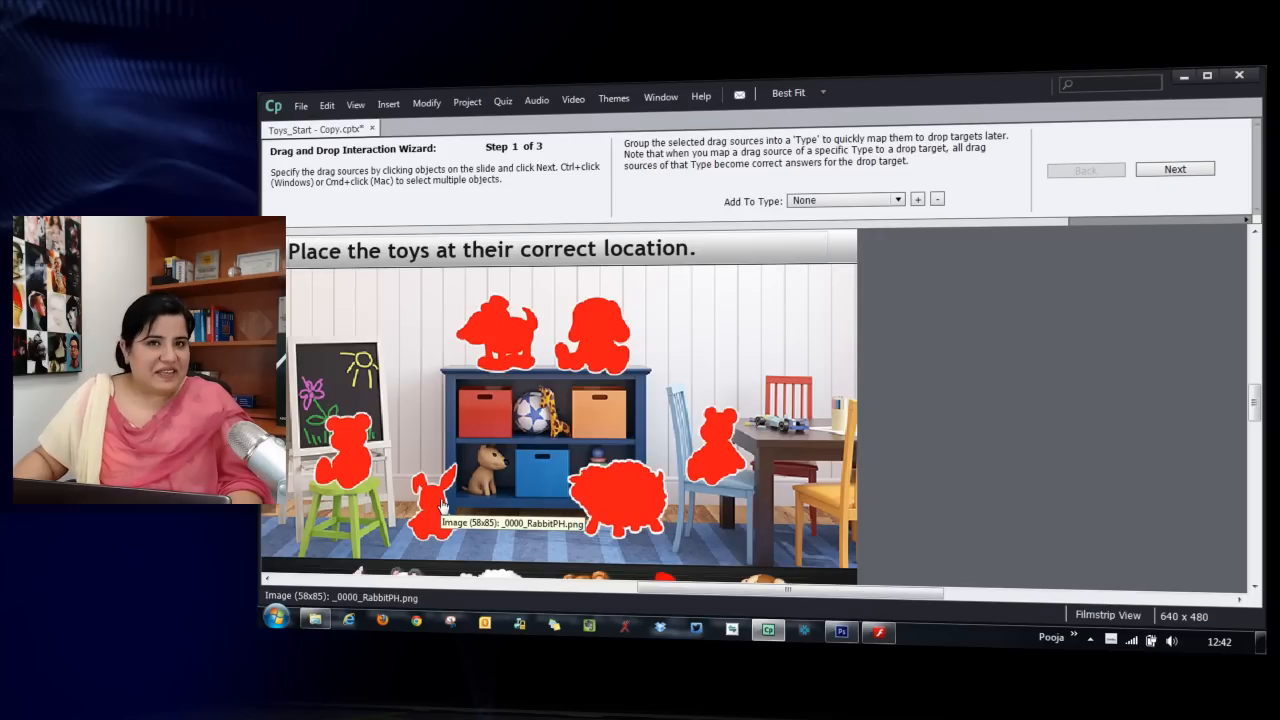
scroll(951, 466, "down", 1)
scroll(951, 463, "down", 3)
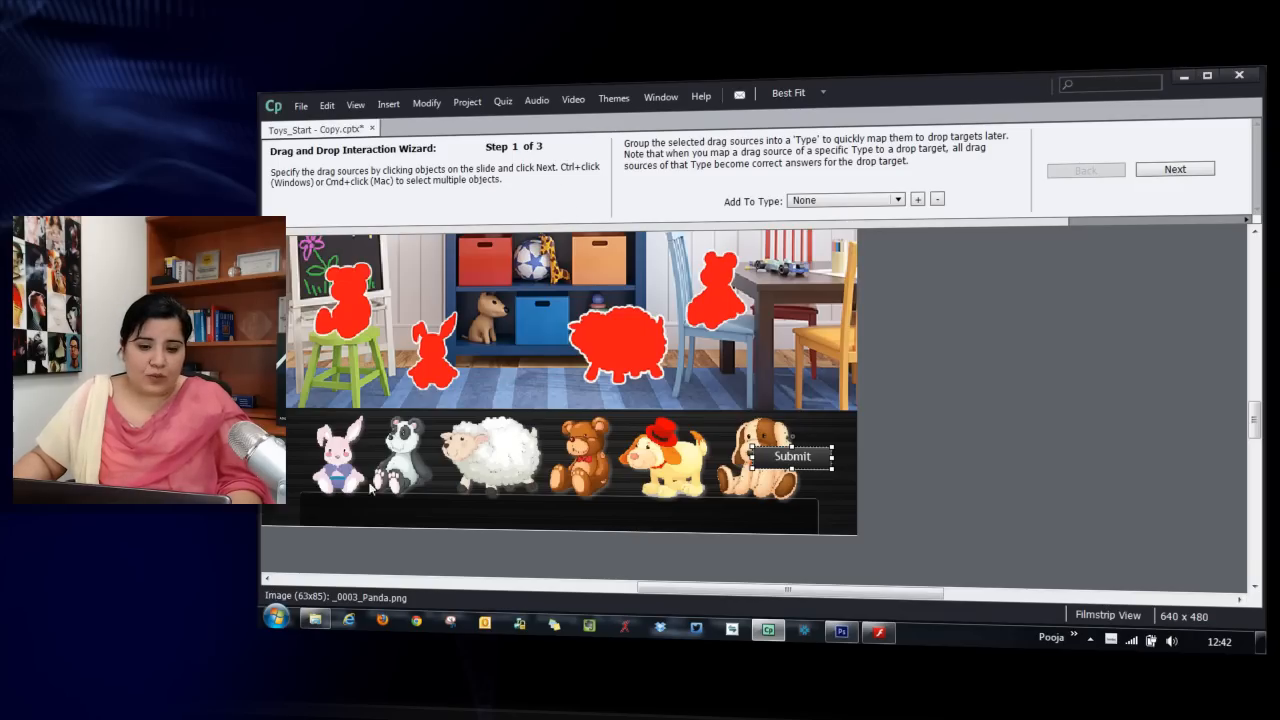
left_click(337, 466)
left_click(405, 465, "ctrl")
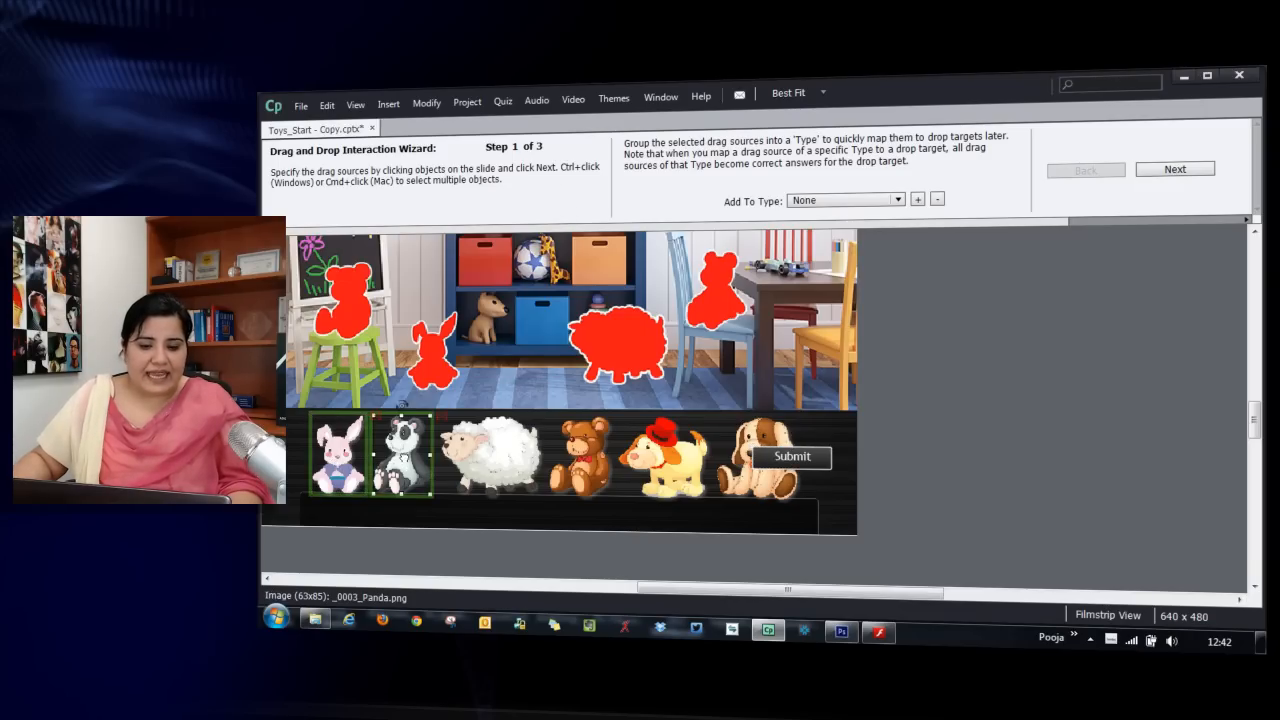
left_click(474, 462, "ctrl")
left_click(568, 462, "ctrl")
left_click(642, 462, "ctrl")
left_click(729, 479, "ctrl")
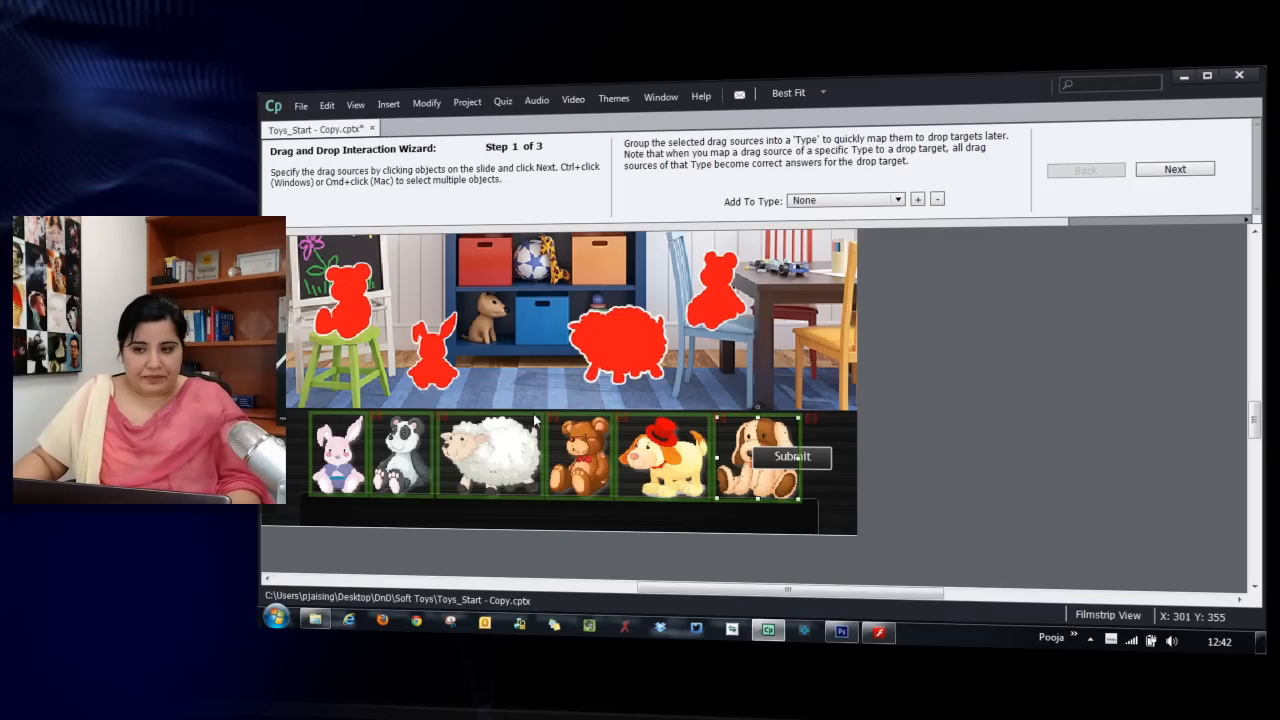
left_click(1175, 170)
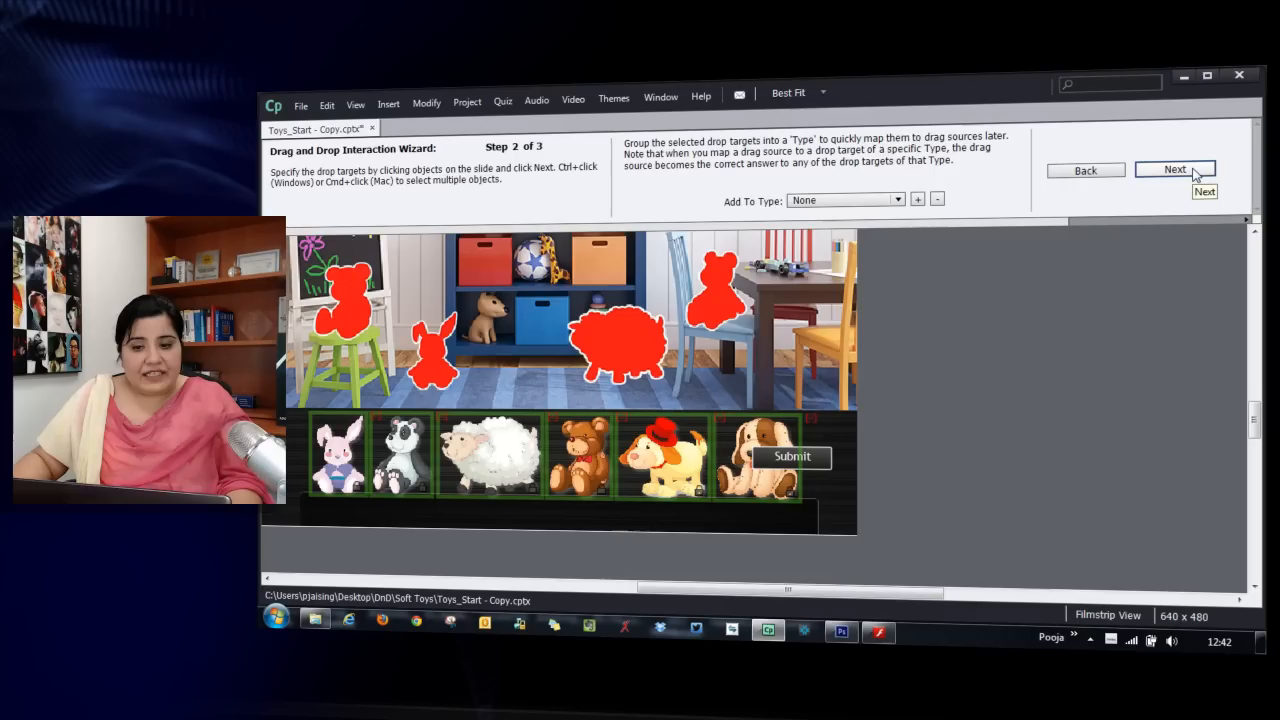
Specify the six red silhouettes (puppy, dog, teddy, rabbit, sheep and panda) as drop targets in the wizard.
mouse_move(1257, 425)
left_mouse_down()
mouse_move(1257, 389)
mouse_move(1257, 405)
left_mouse_up()
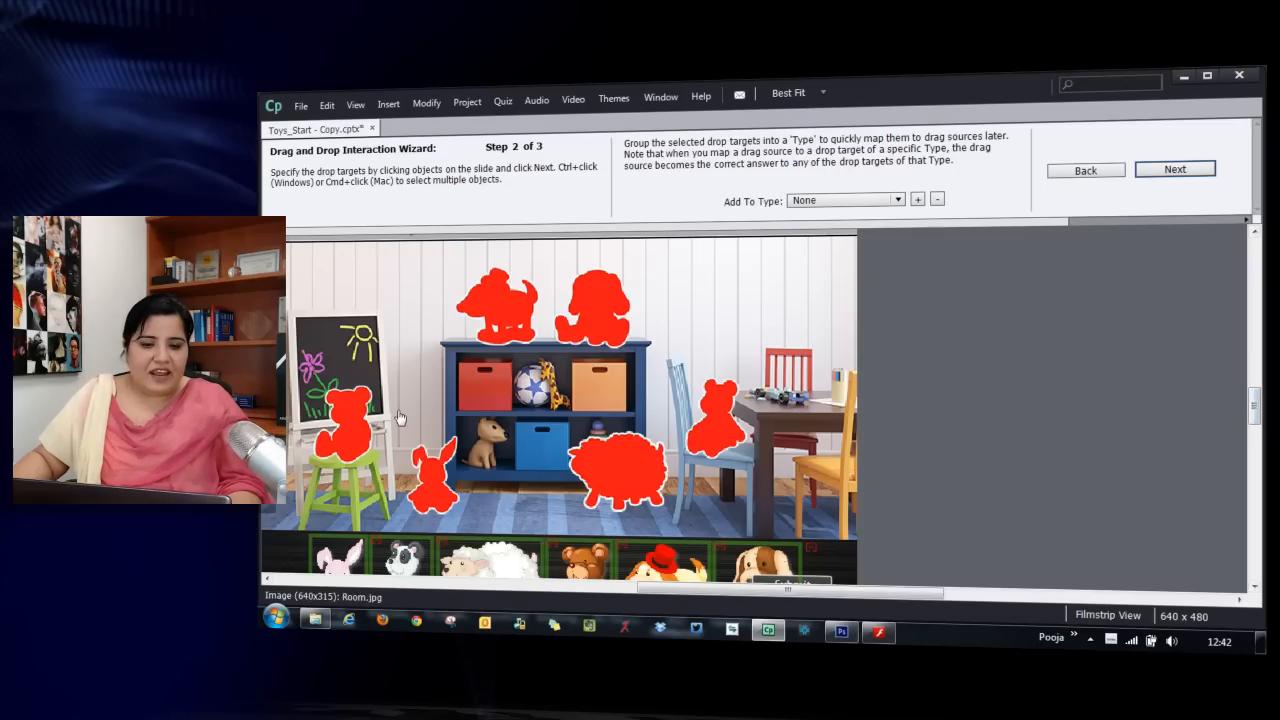
left_click(520, 305)
left_click(587, 302, "ctrl")
left_click(632, 457, "ctrl")
left_click(440, 472, "ctrl")
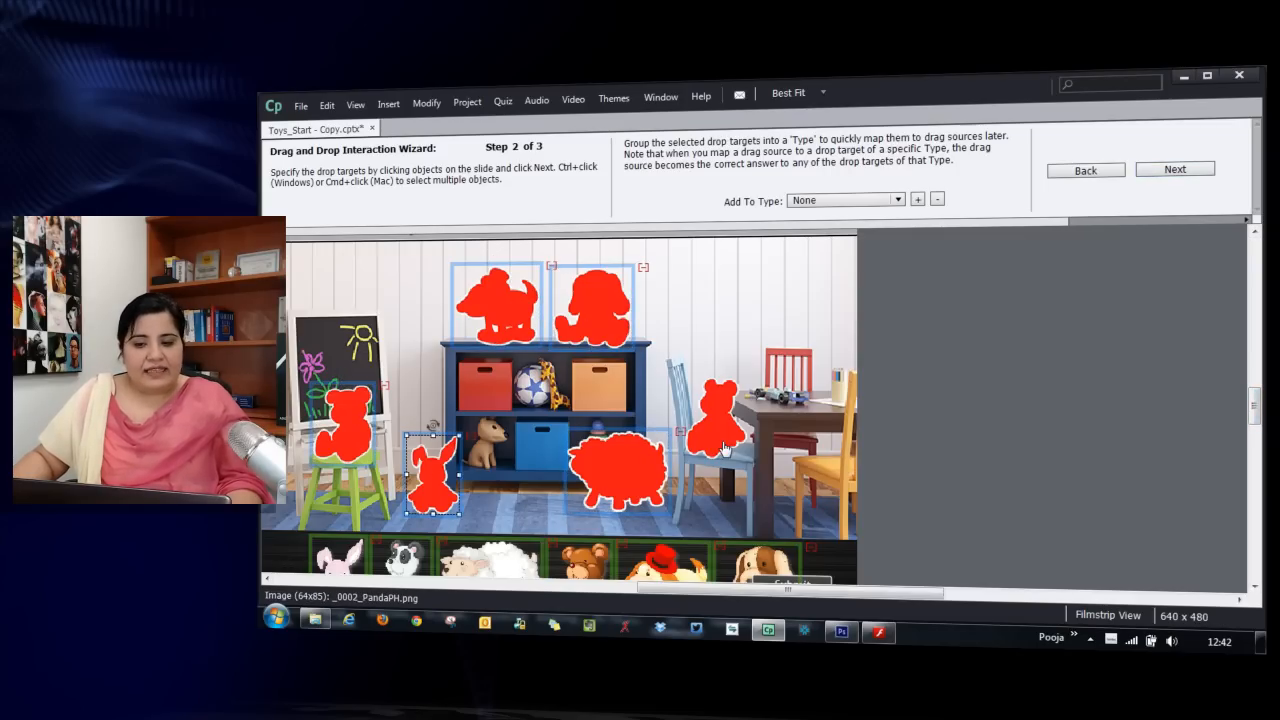
left_click(727, 447, "ctrl")
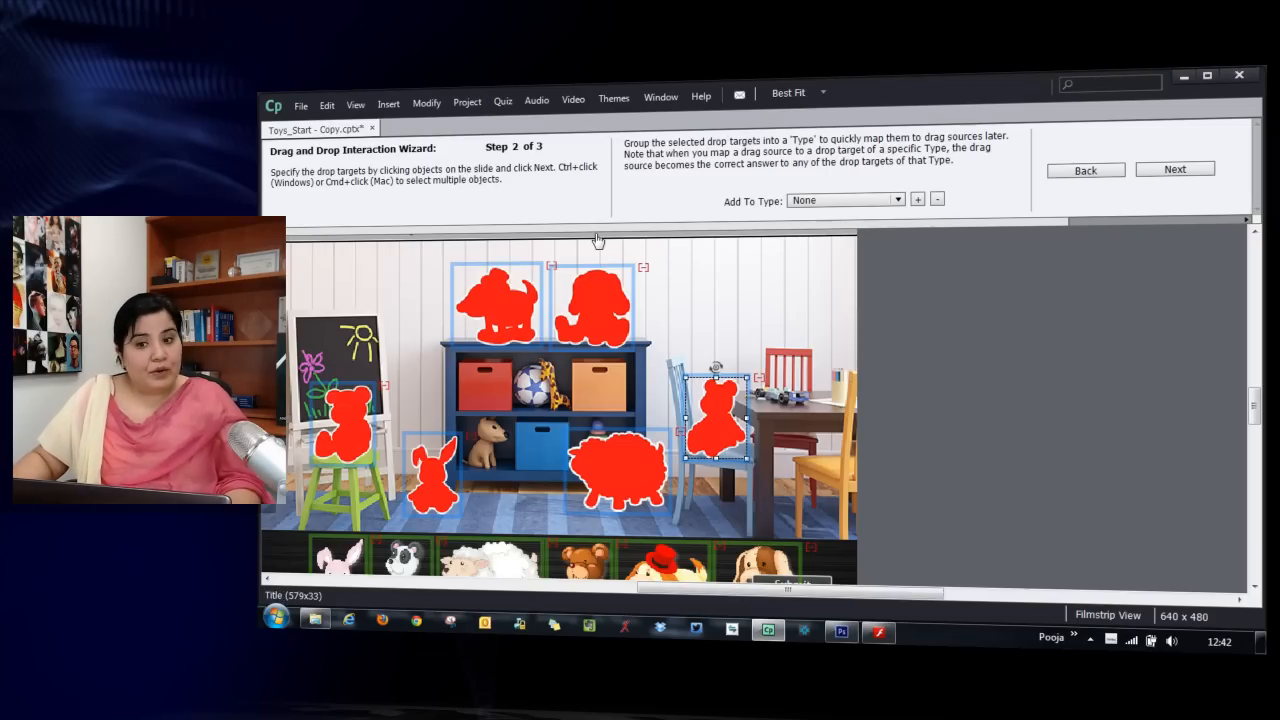
Proceed to the wizard's answer-mapping stage and map the rabbit, panda, sheep, teddy and puppy images to their matching silhouettes.
scroll(1257, 407, "down", 1)
mouse_move(1257, 407)
left_mouse_down()
mouse_move(1262, 424)
mouse_move(1257, 396)
mouse_move(1257, 407)
left_mouse_up()
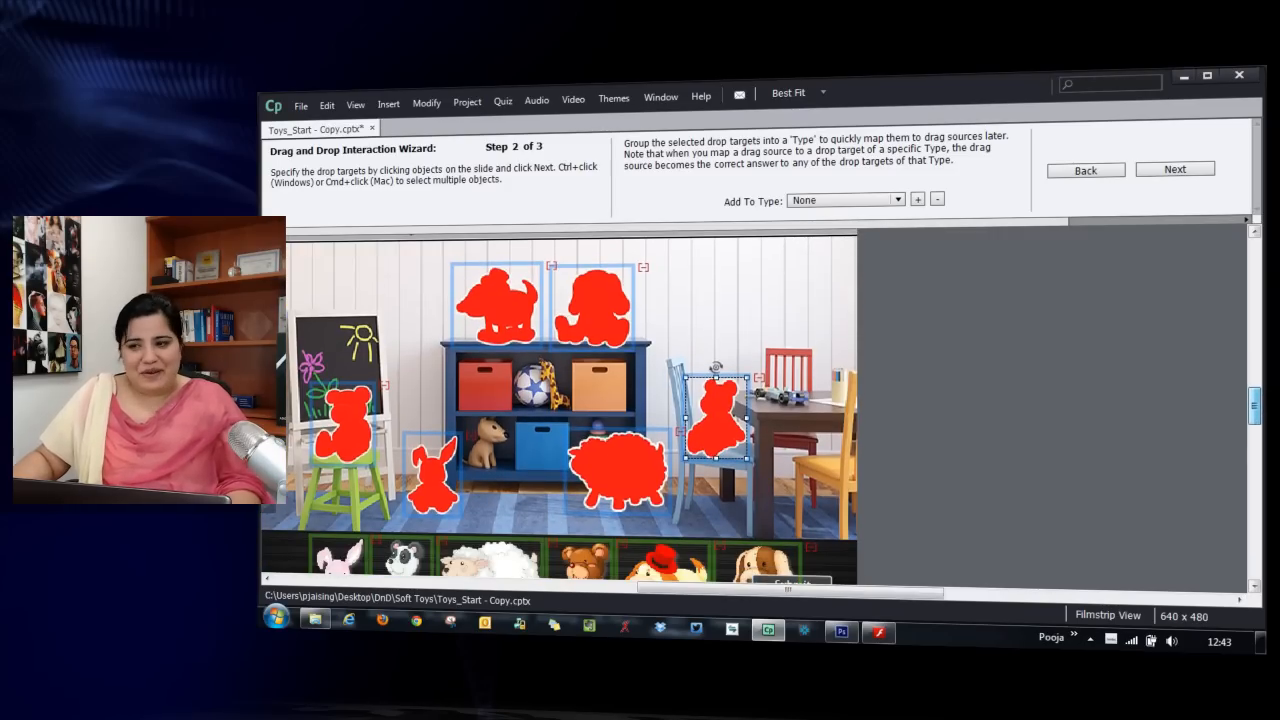
left_click(1176, 170)
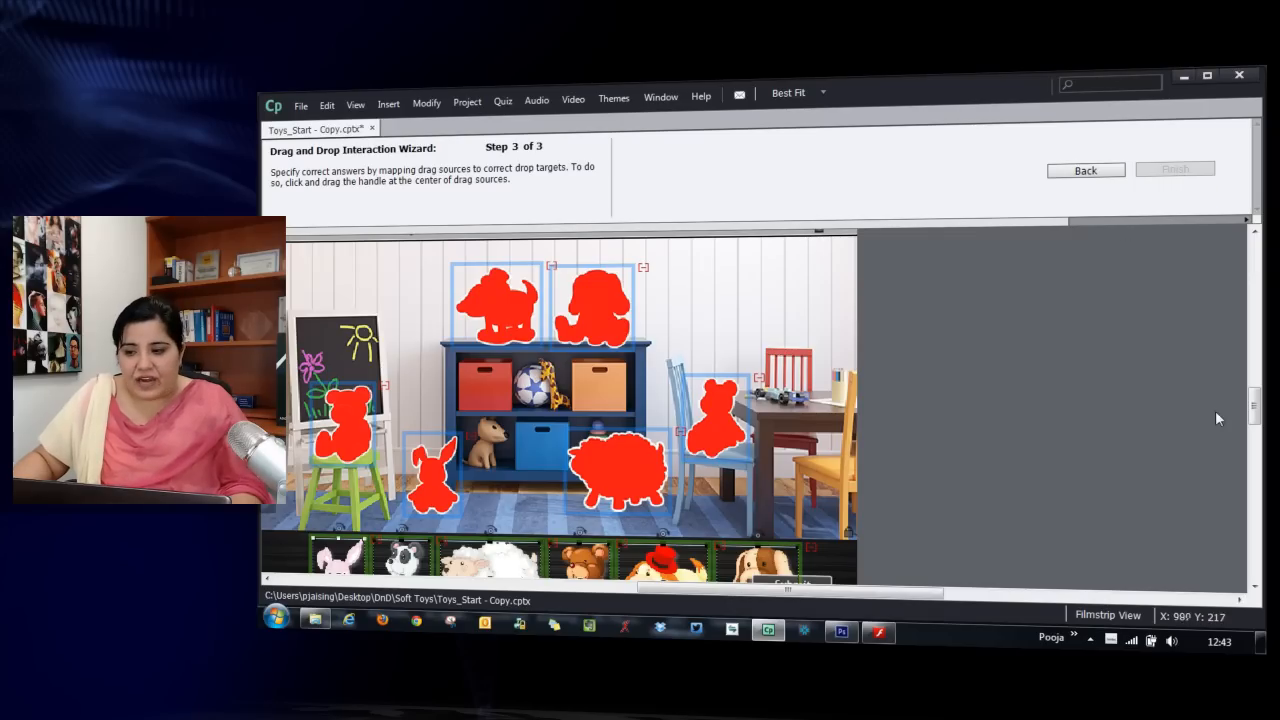
left_click_drag(1256, 414, 1258, 420)
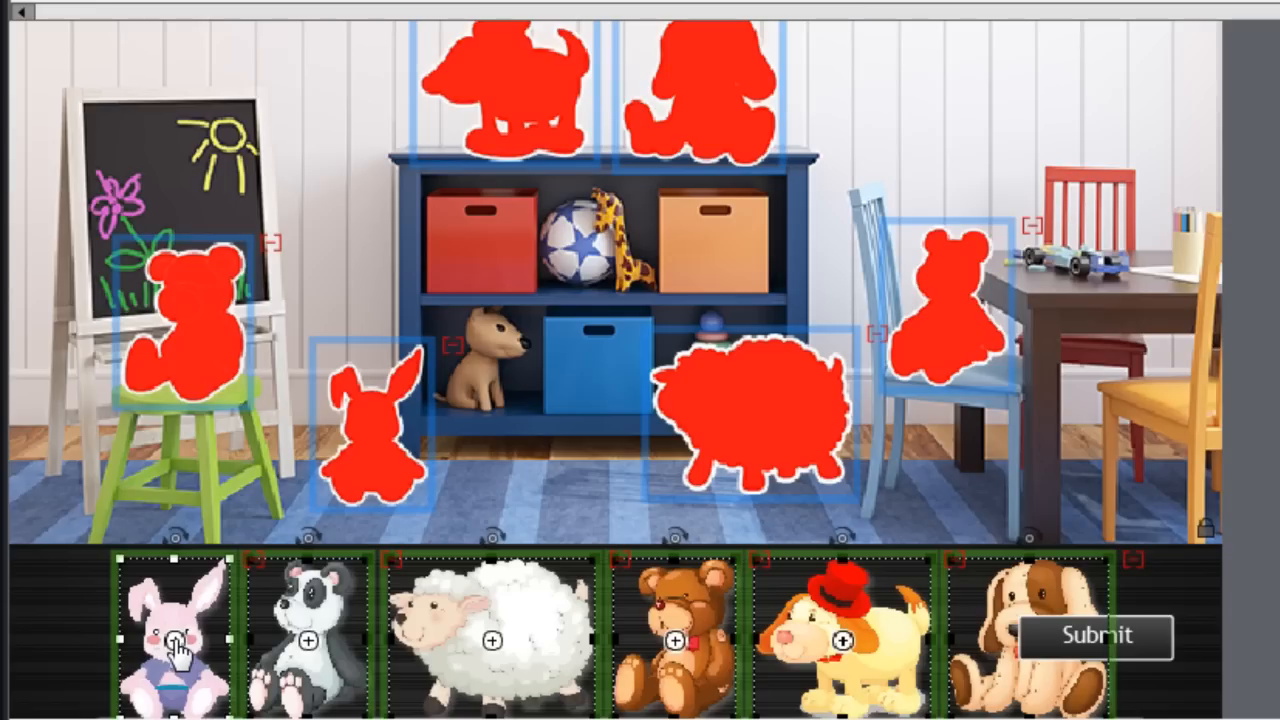
left_click_drag(175, 638, 368, 458)
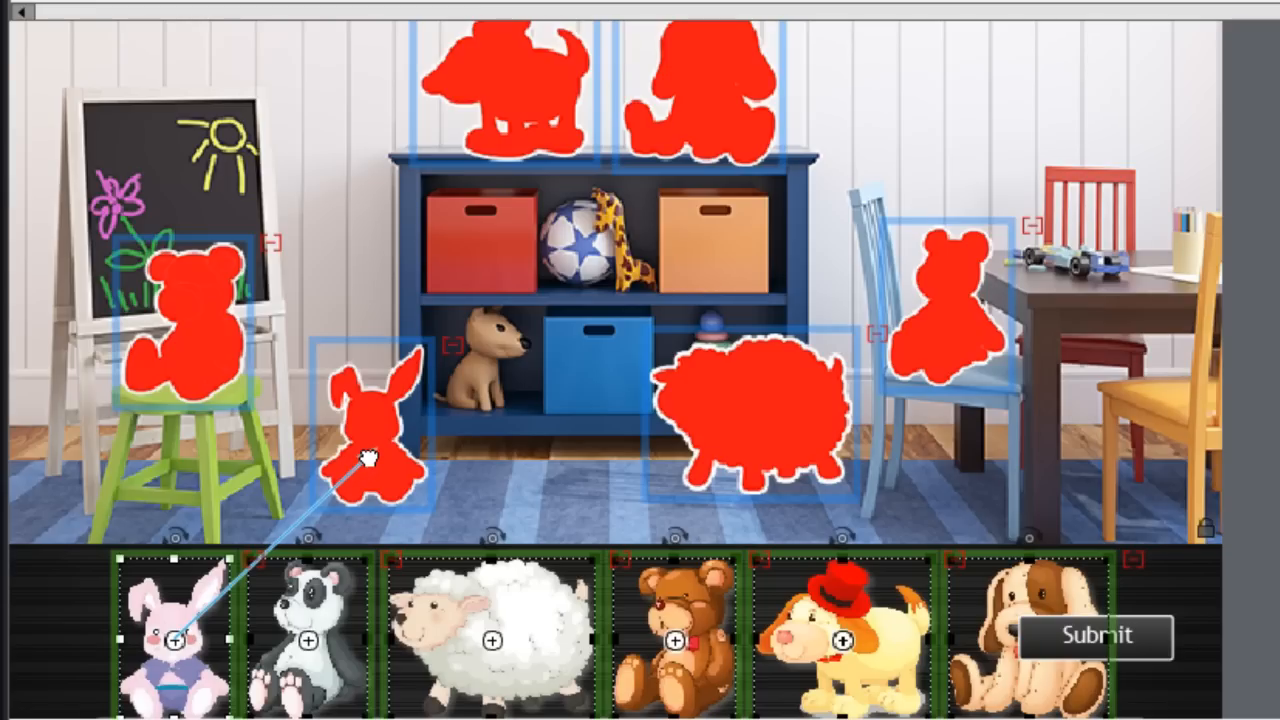
left_click_drag(368, 458, 368, 458)
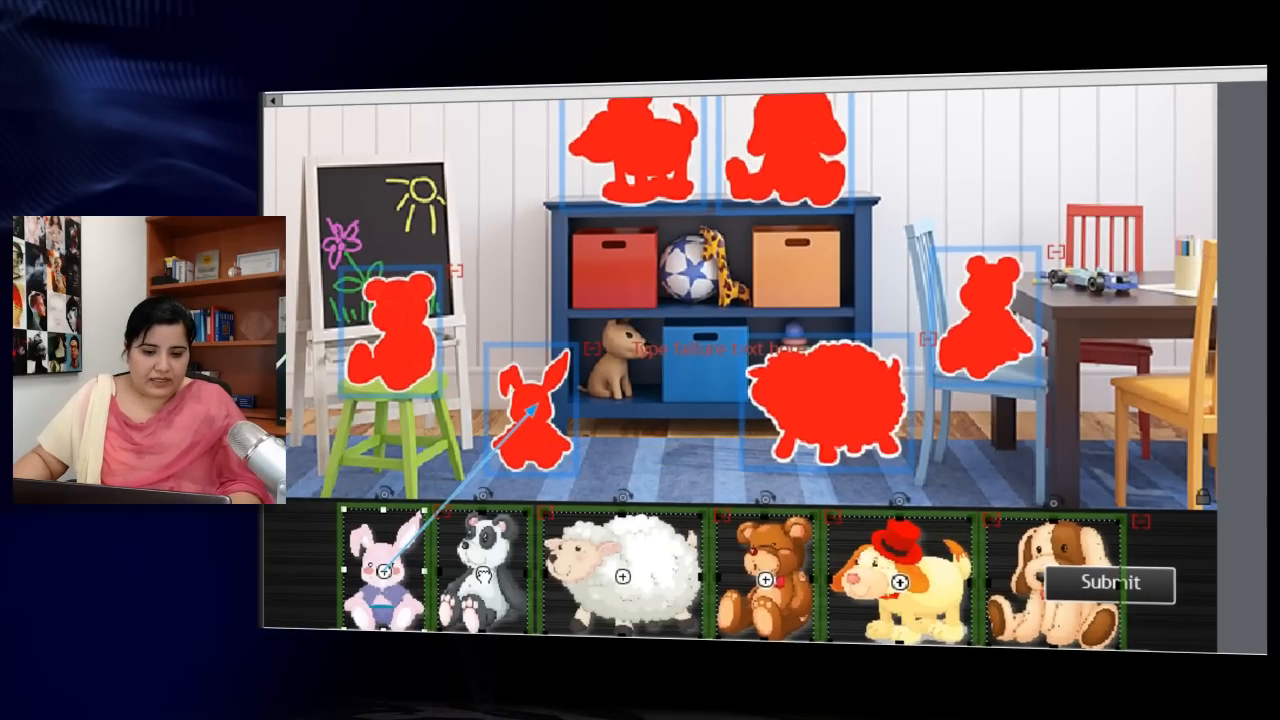
left_click_drag(483, 572, 987, 319)
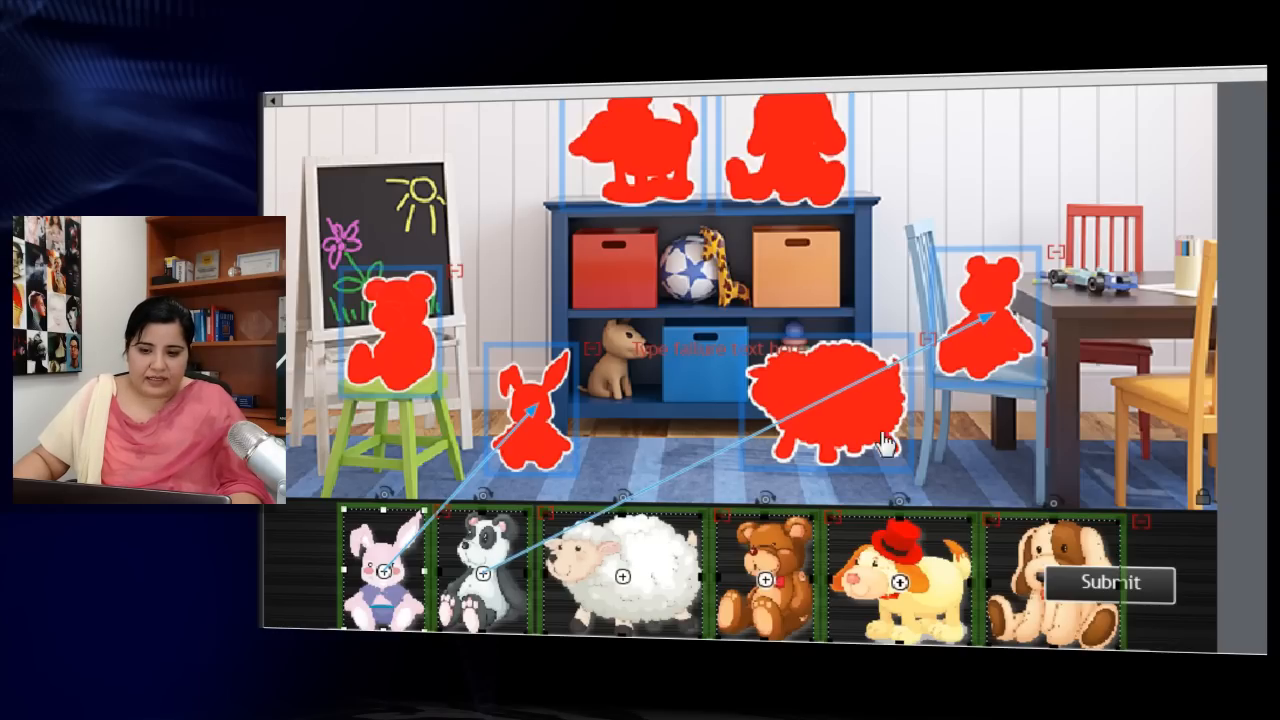
left_click_drag(623, 572, 830, 400)
left_click_drag(766, 580, 392, 332)
left_click_drag(899, 582, 632, 143)
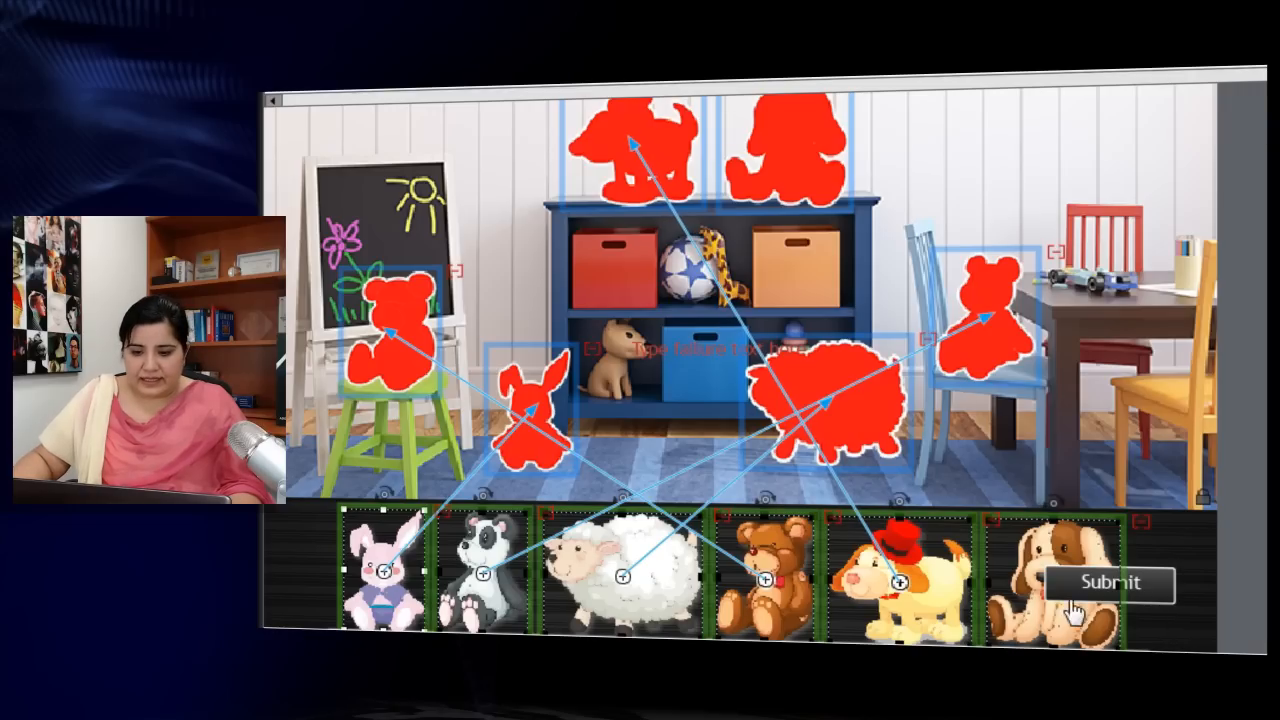
Move the Submit button clear of the dog image, map the dog to its silhouette and finish the wizard.
left_click(1160, 595)
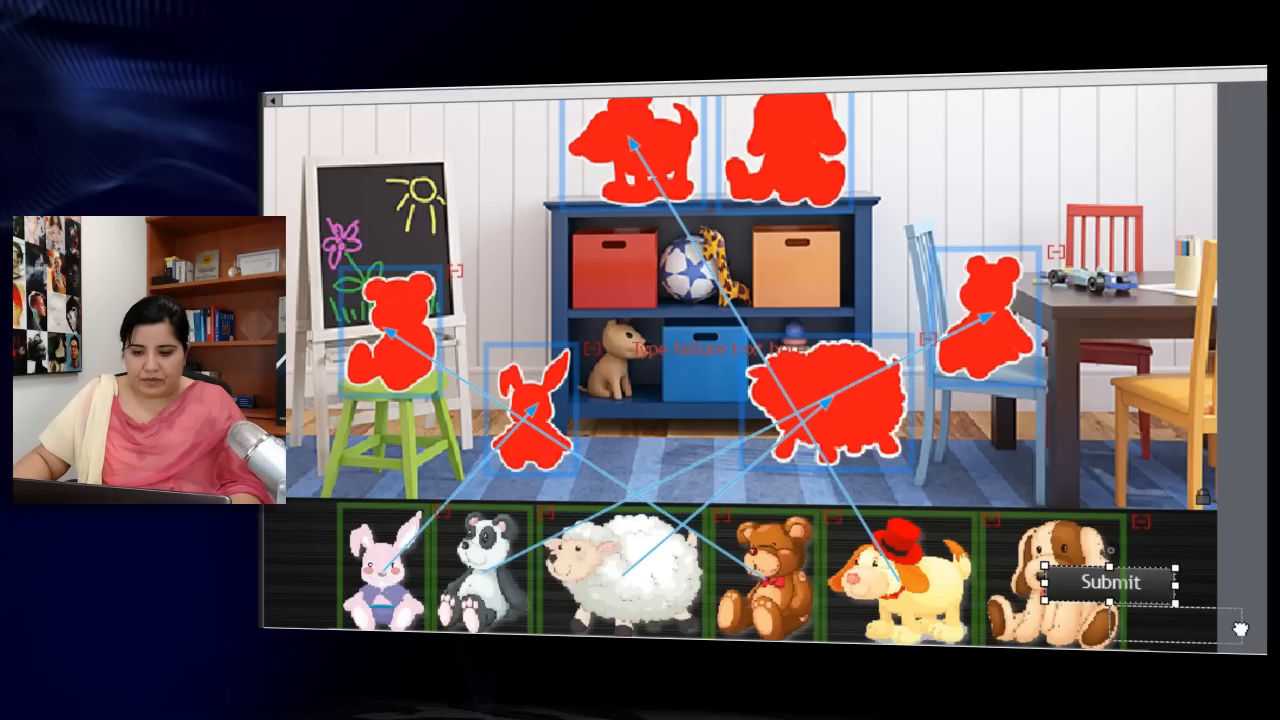
left_click_drag(1160, 595, 1245, 636)
left_click(1056, 600)
left_click_drag(1052, 585, 788, 155)
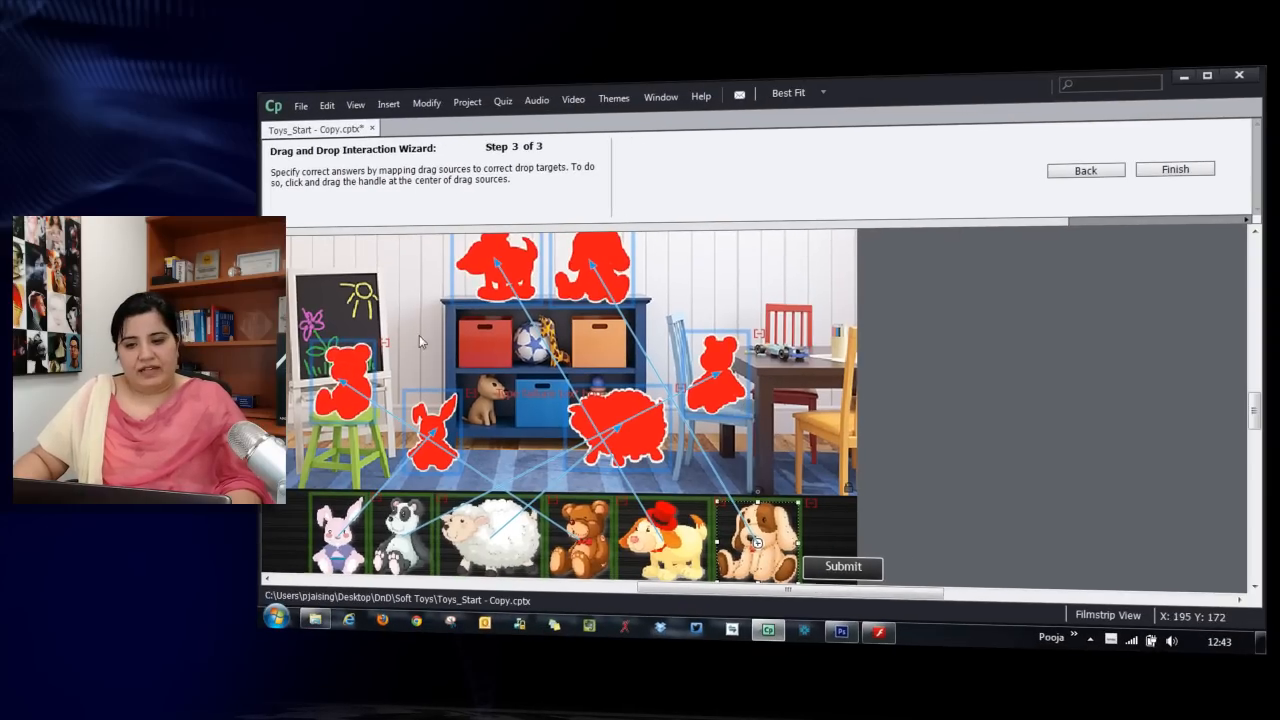
left_click(1175, 170)
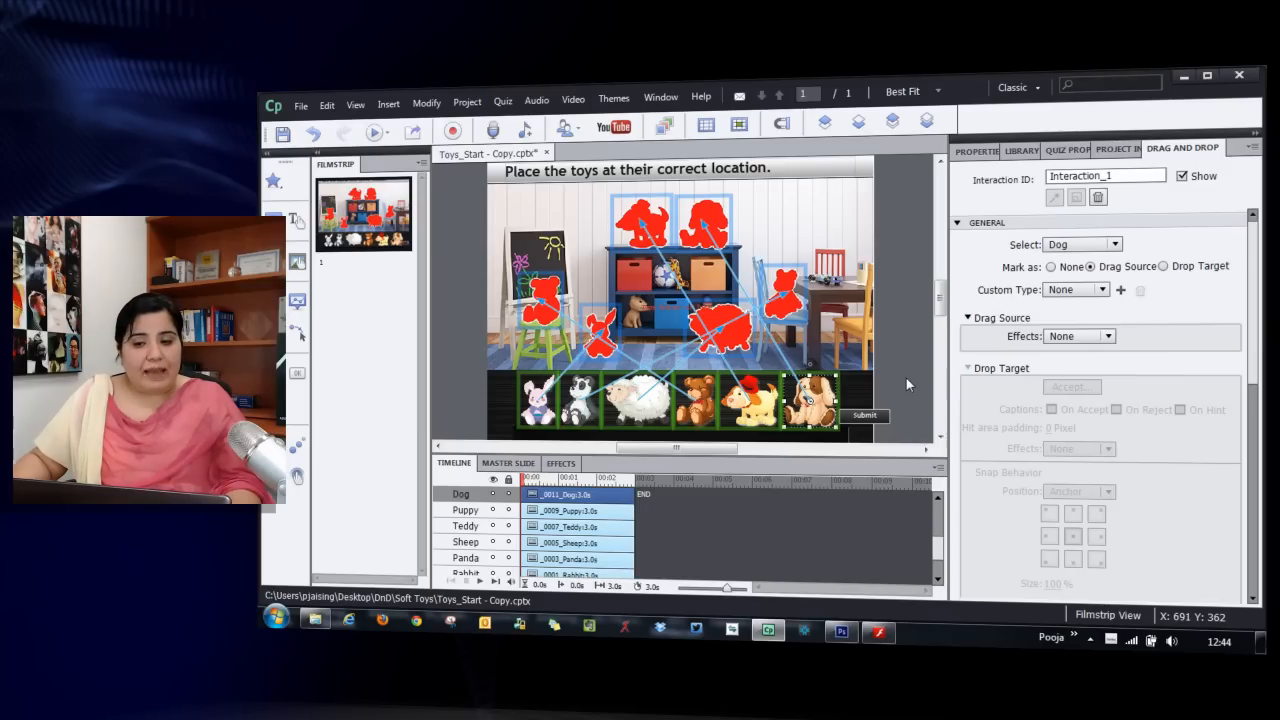
Reposition the Submit button inside the slide, just below the dog image.
scroll(914, 357, "down", 2)
left_click(858, 378)
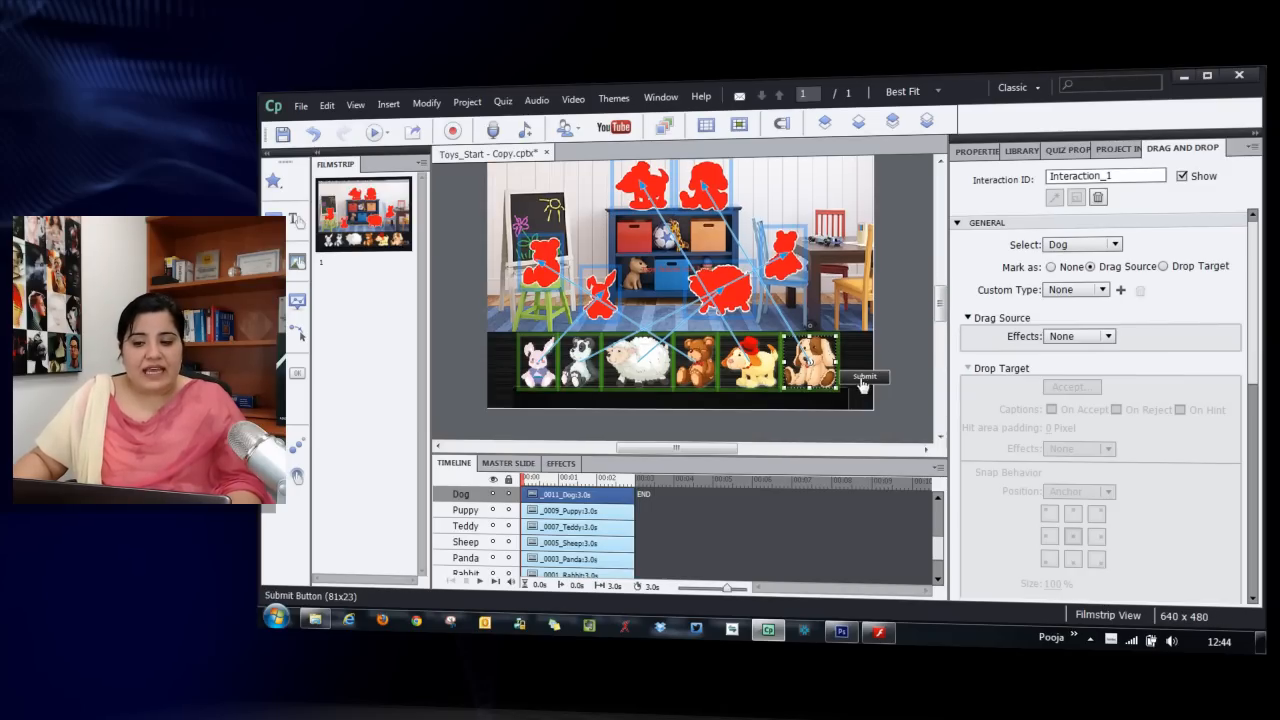
left_click_drag(850, 394, 818, 400)
left_click(894, 374)
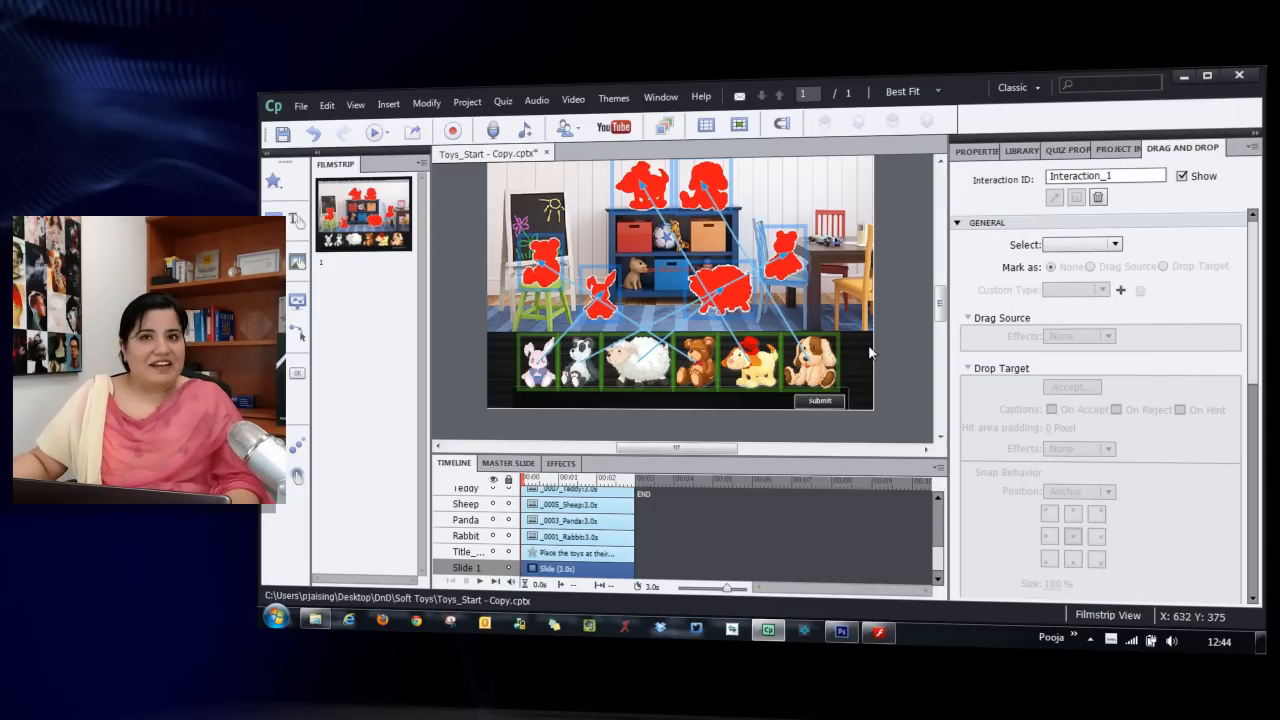
Restrict the puppy silhouette (Puppy_PH) to accept only the Puppy drag source.
scroll(878, 340, "up", 1)
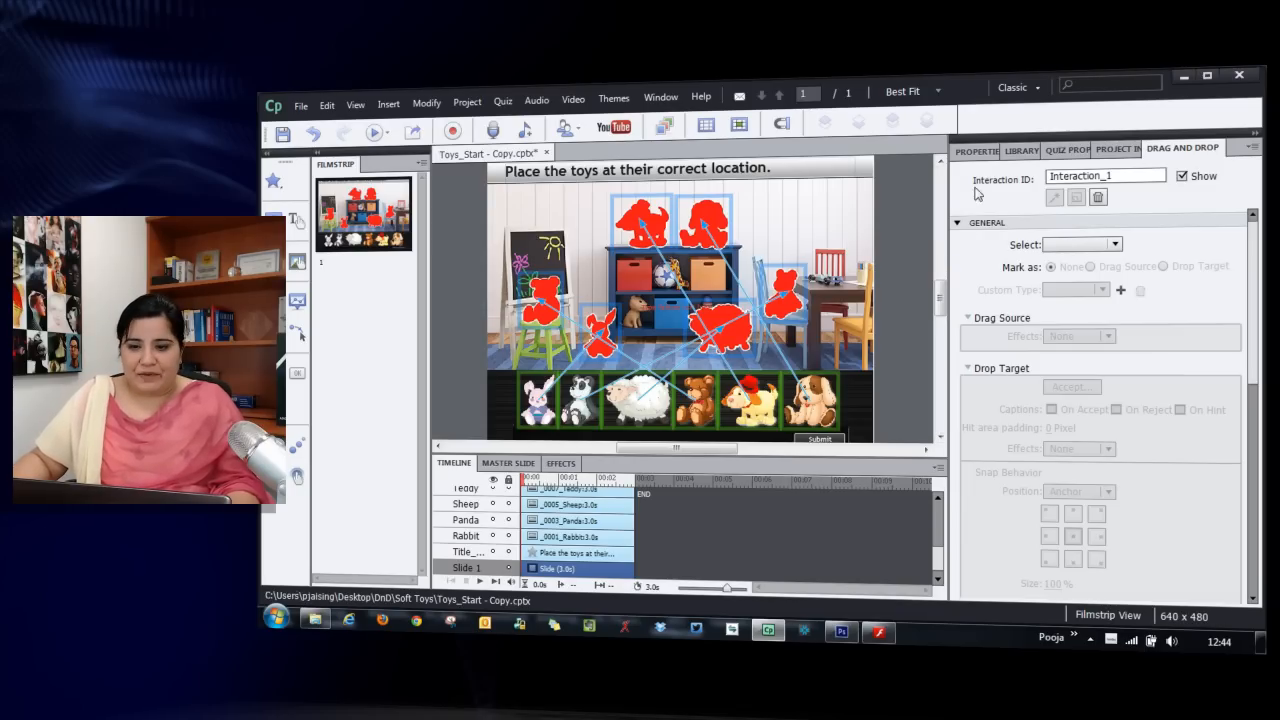
left_click(662, 210)
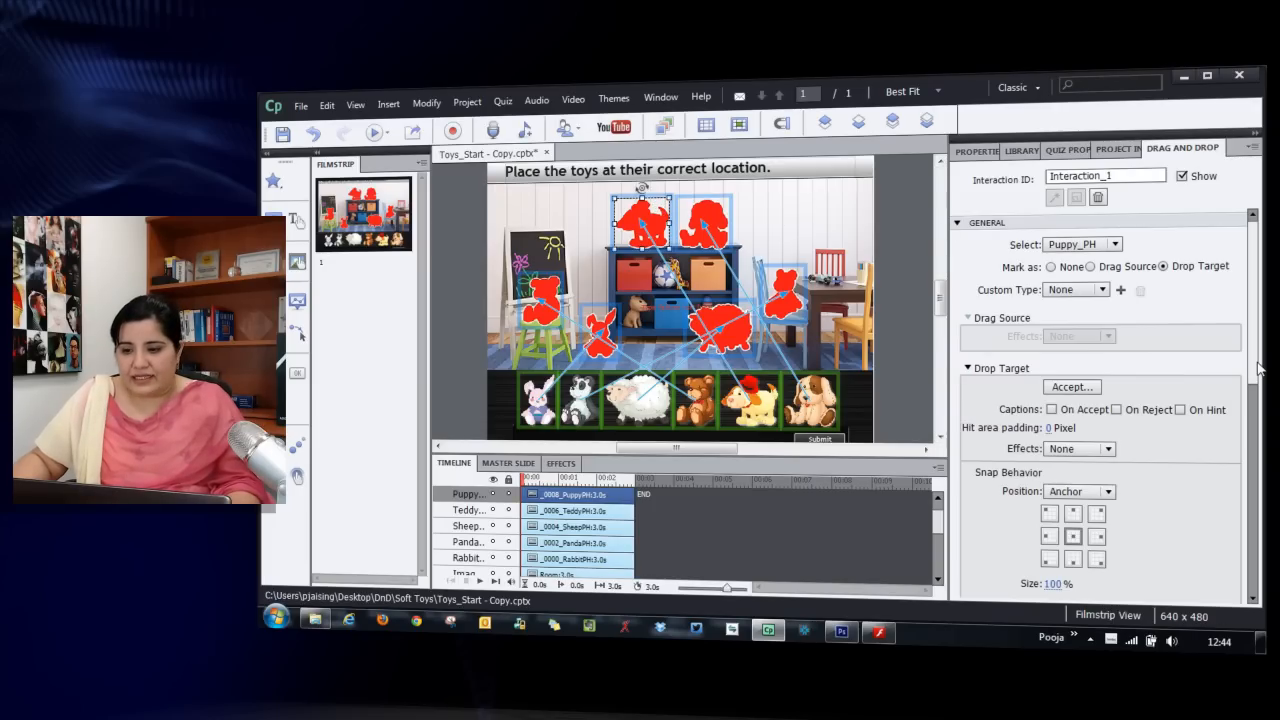
left_click(1074, 387)
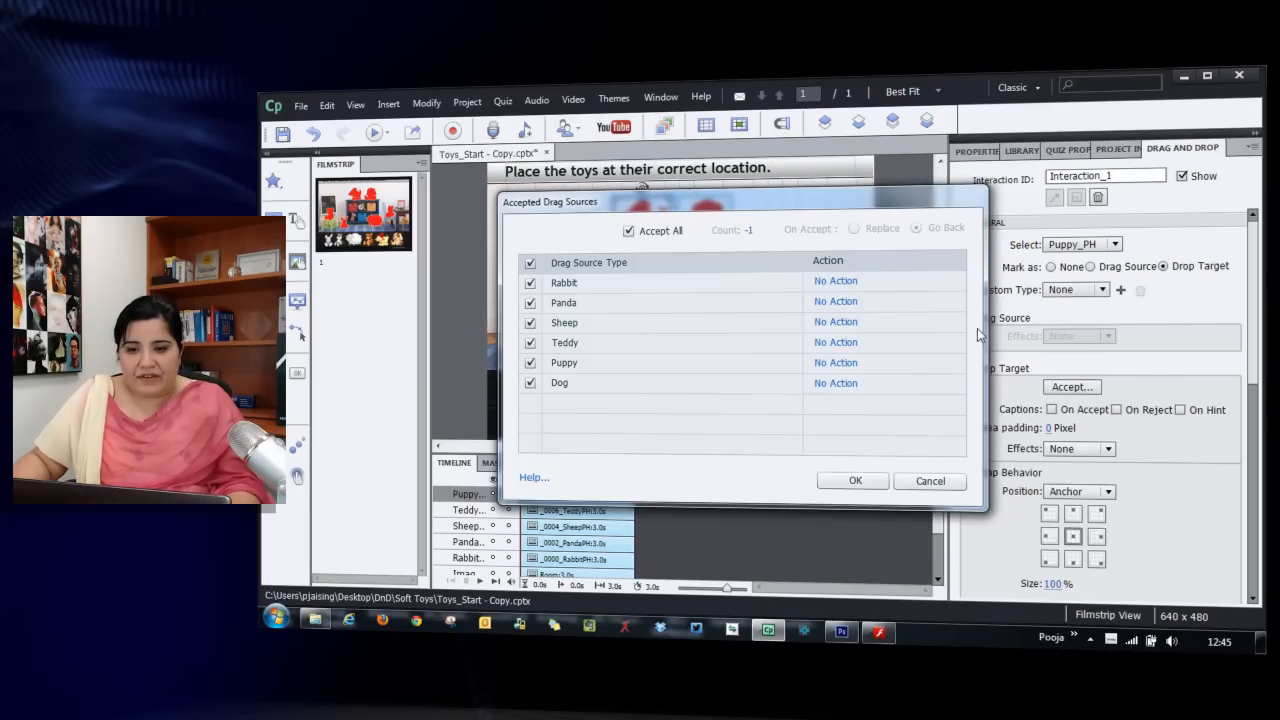
left_click_drag(808, 211, 1098, 195)
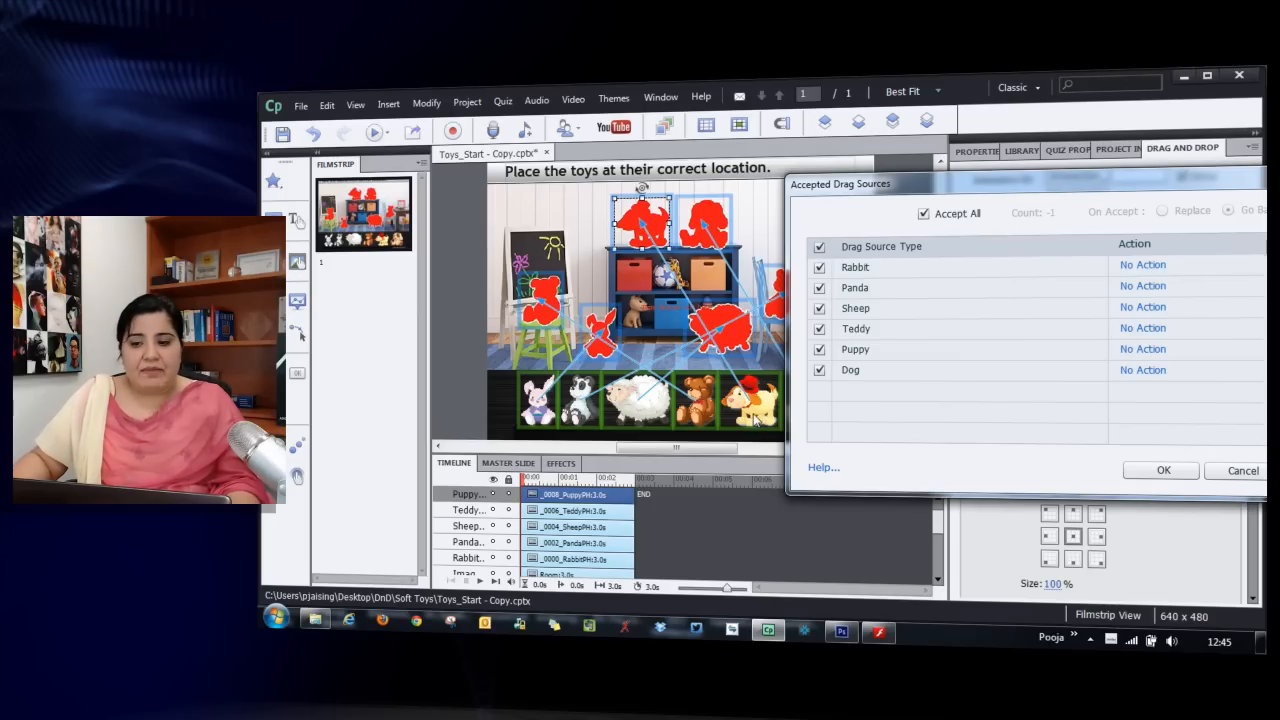
left_click(819, 248)
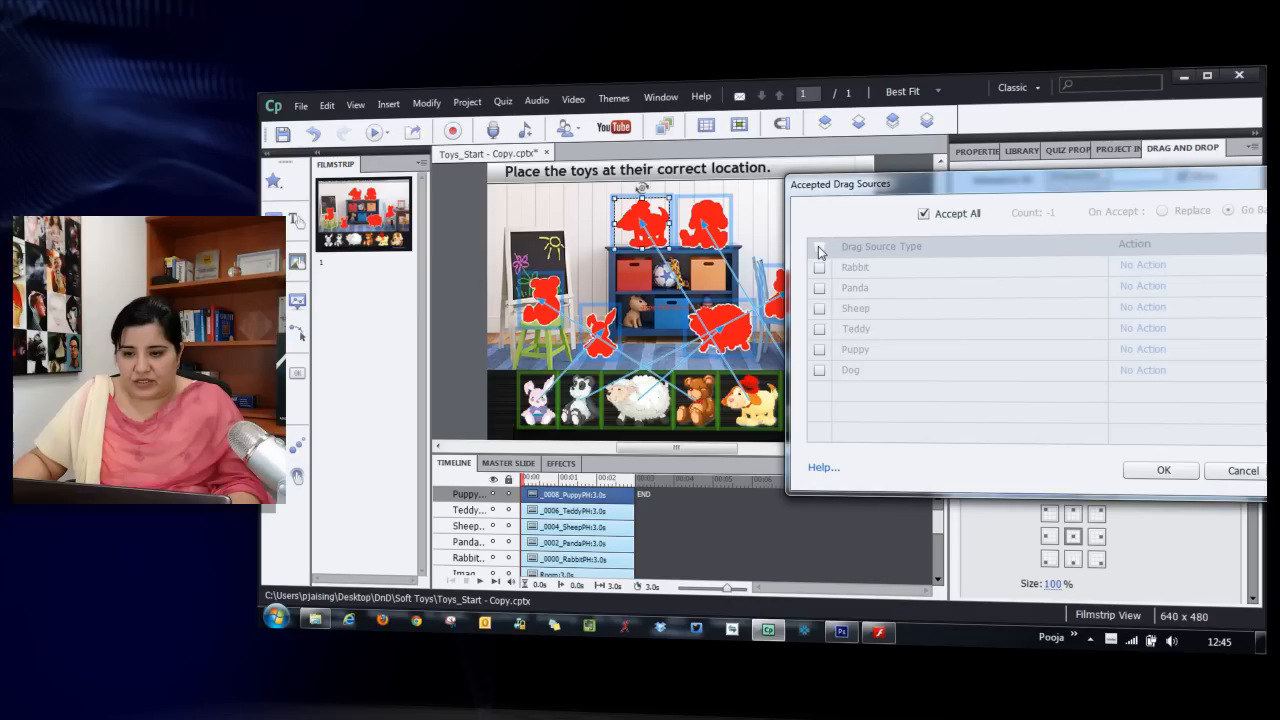
left_click(819, 352)
left_click(1160, 470)
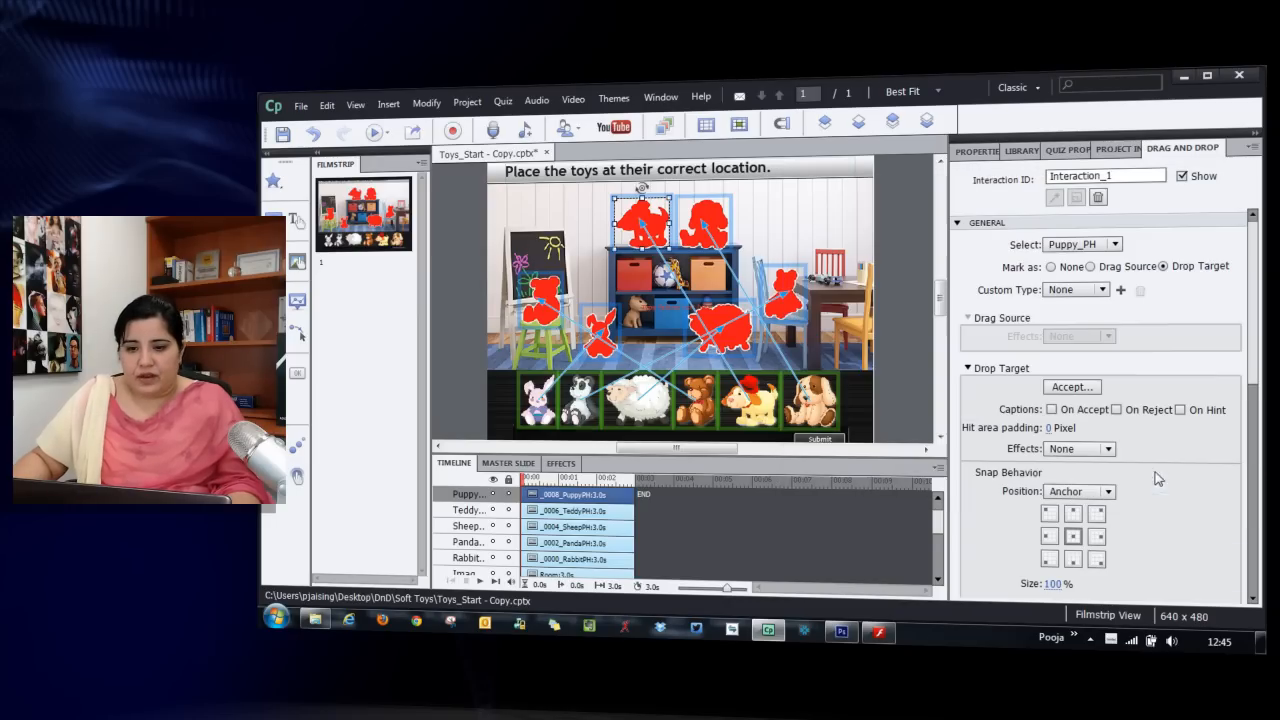
Restrict the dog silhouette (Dog_PH) to accept only the Dog drag source.
left_click(698, 211)
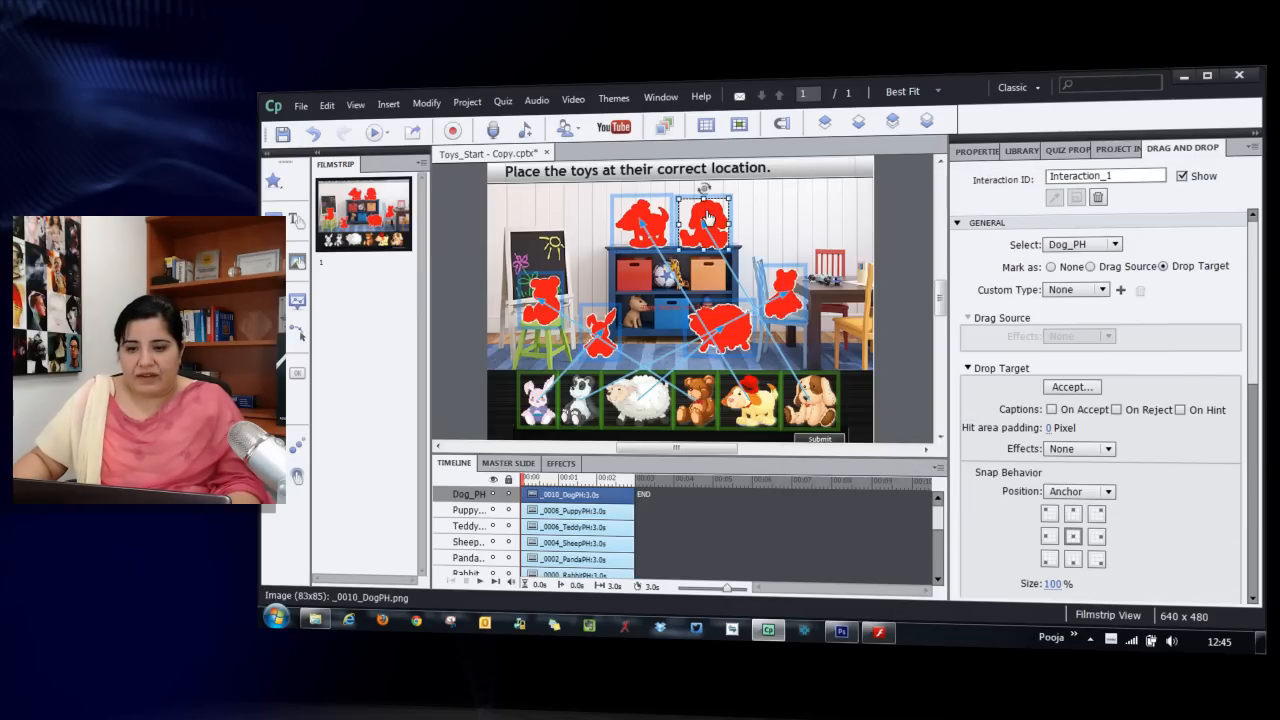
left_click(1097, 387)
left_click_drag(860, 192, 1142, 210)
left_click(821, 256)
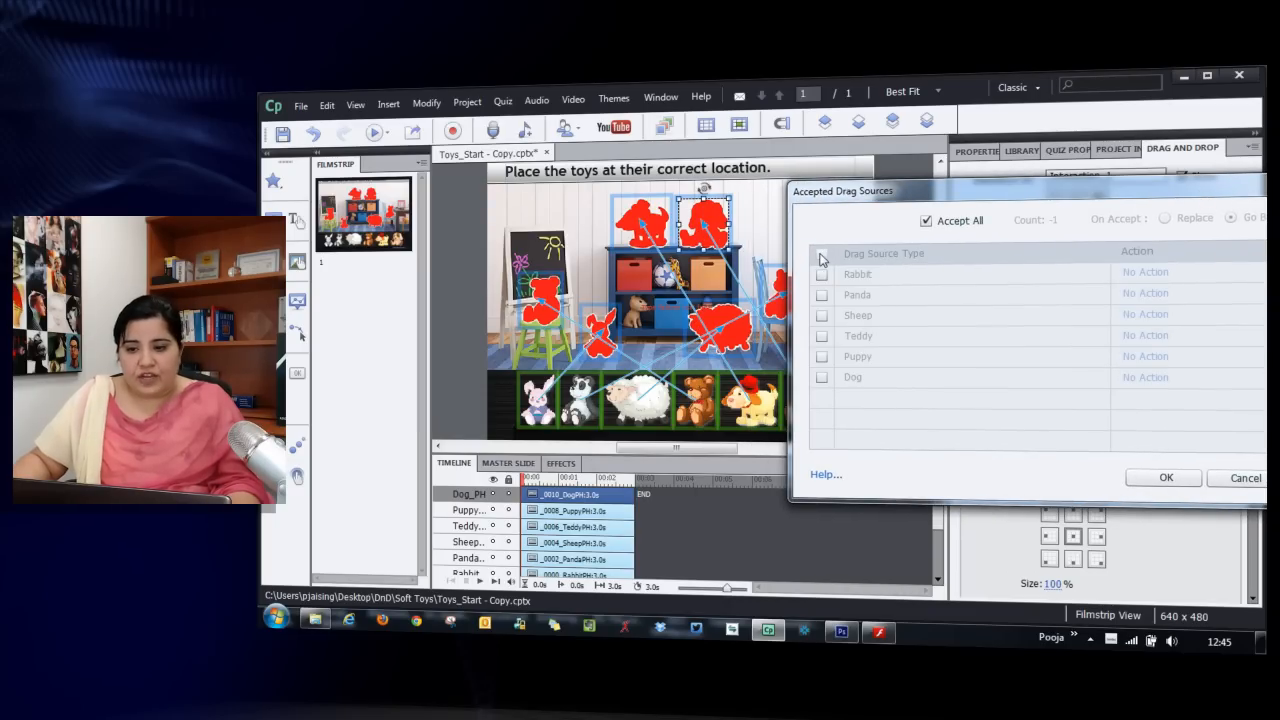
left_click(822, 379)
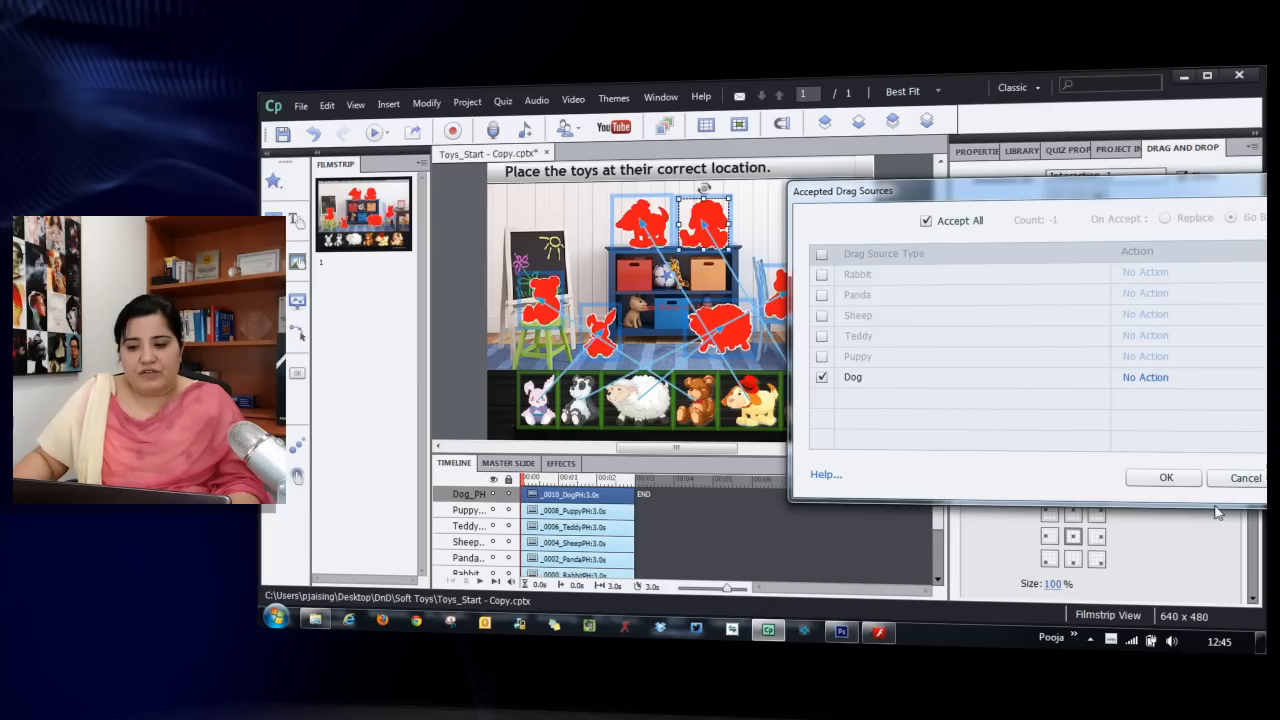
left_click(1166, 479)
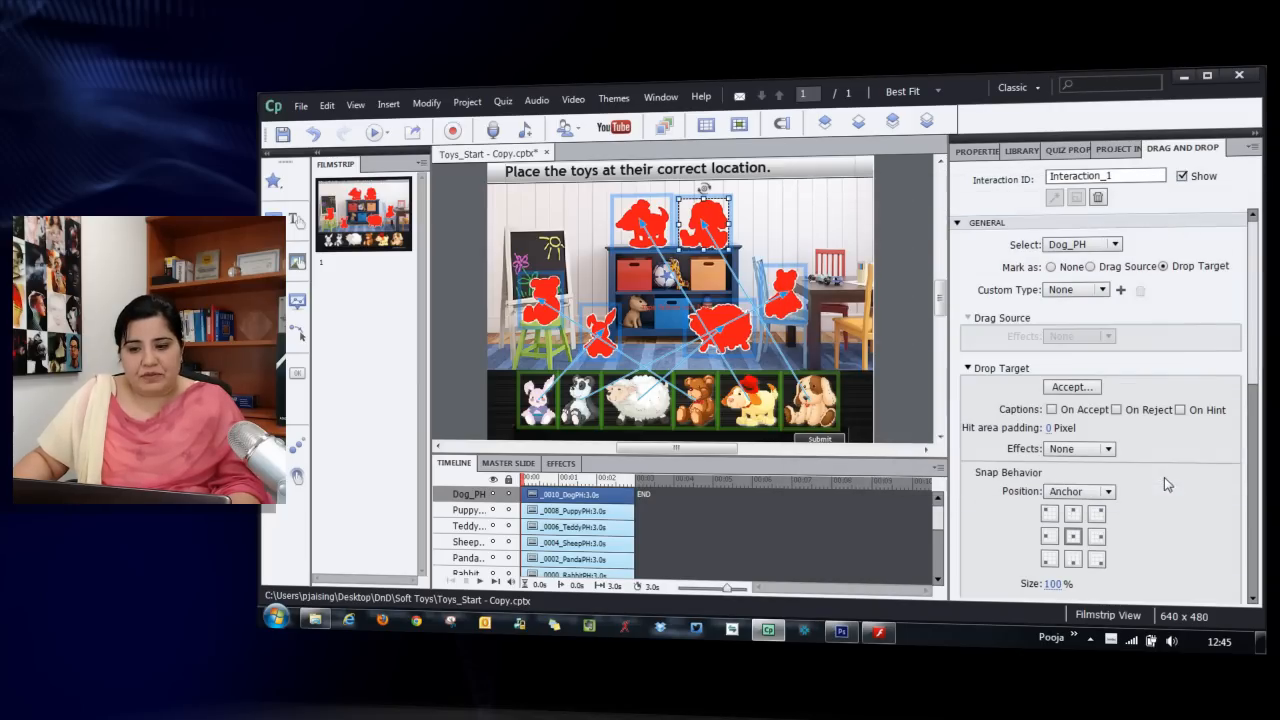
Restrict the panda silhouette (Panda_PH) to accept only the Panda drag source.
left_click(786, 290)
left_click(1068, 387)
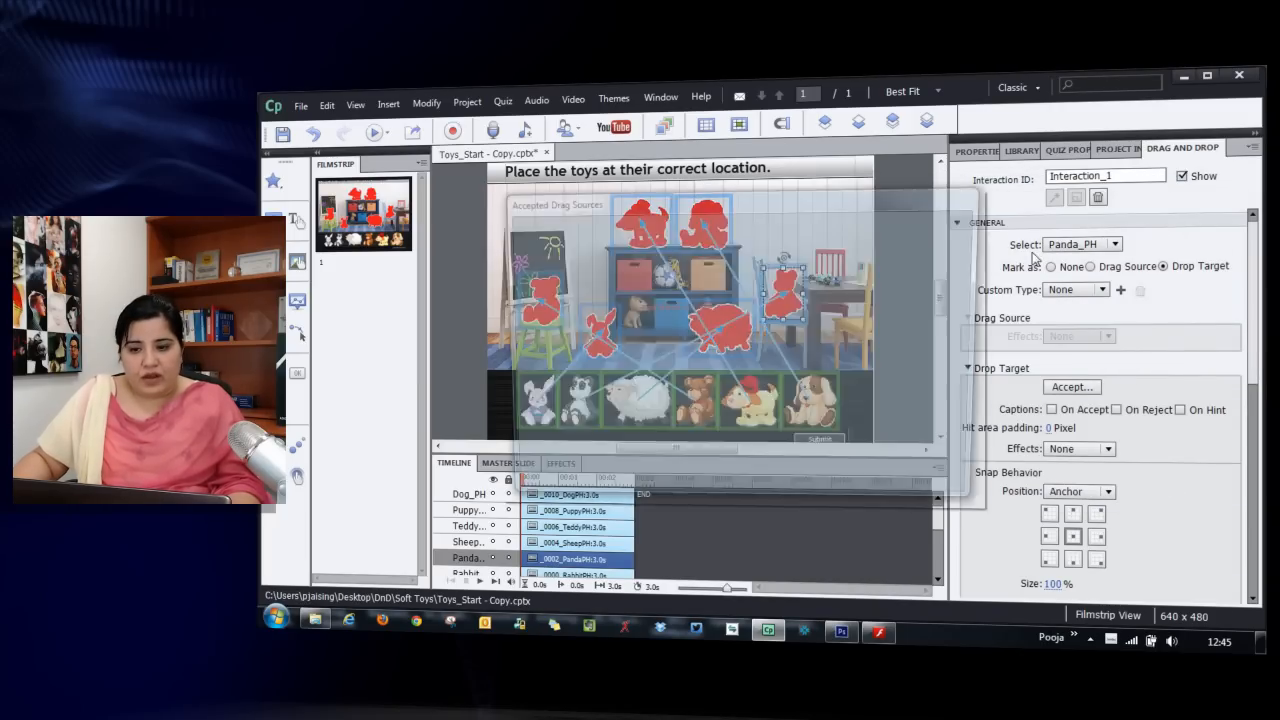
left_click_drag(768, 212, 1088, 197)
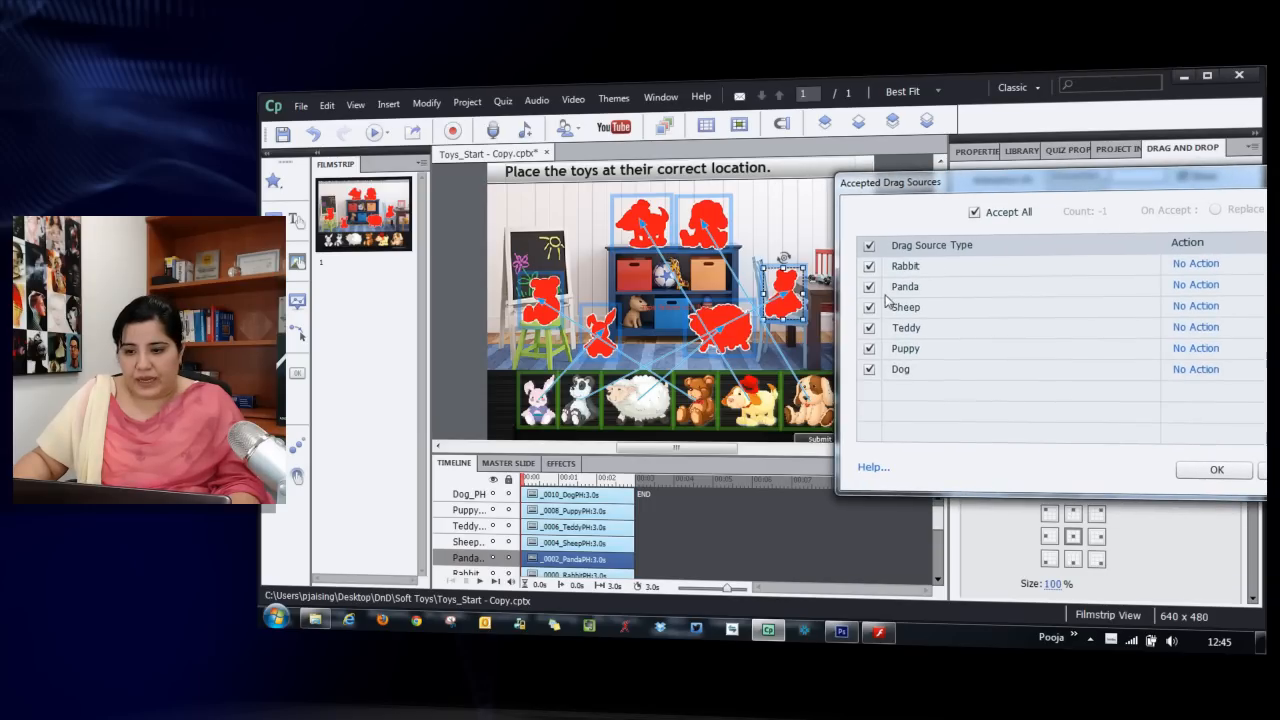
left_click(869, 245)
left_click(869, 286)
left_click(1215, 470)
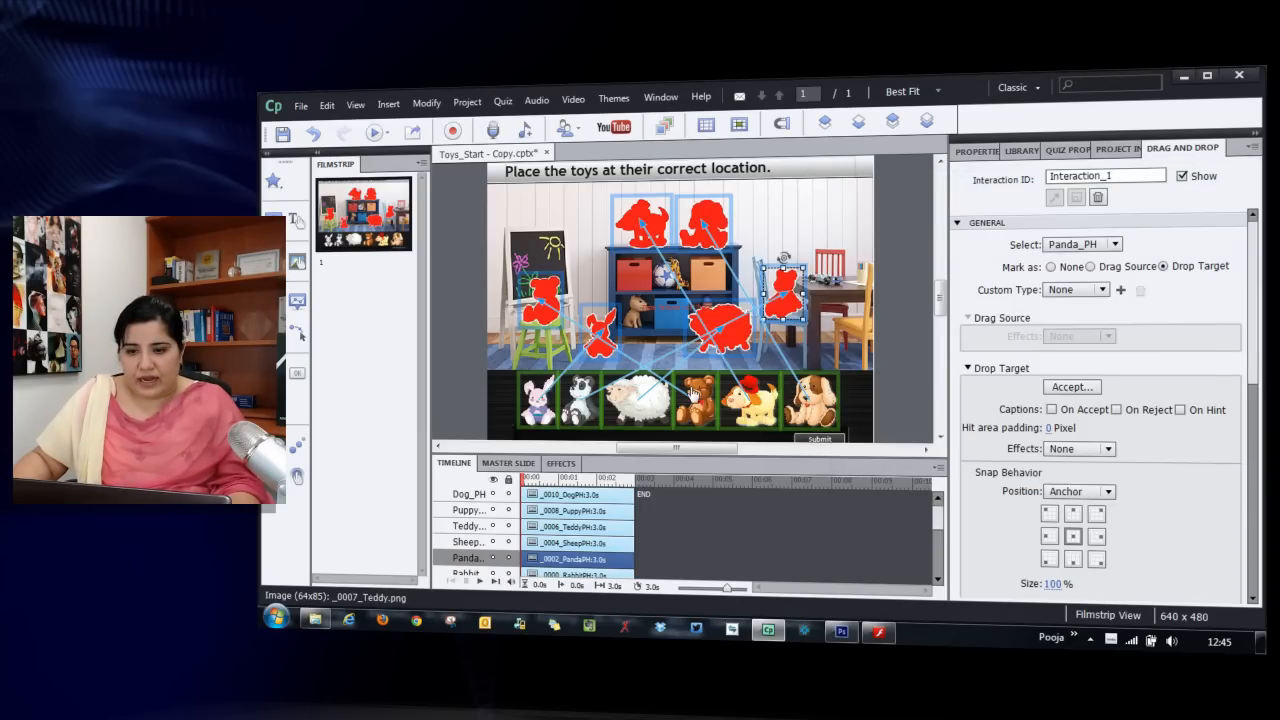
Restrict the sheep silhouette (Sheep_PH) to accept only the Sheep drag source.
left_click(725, 313)
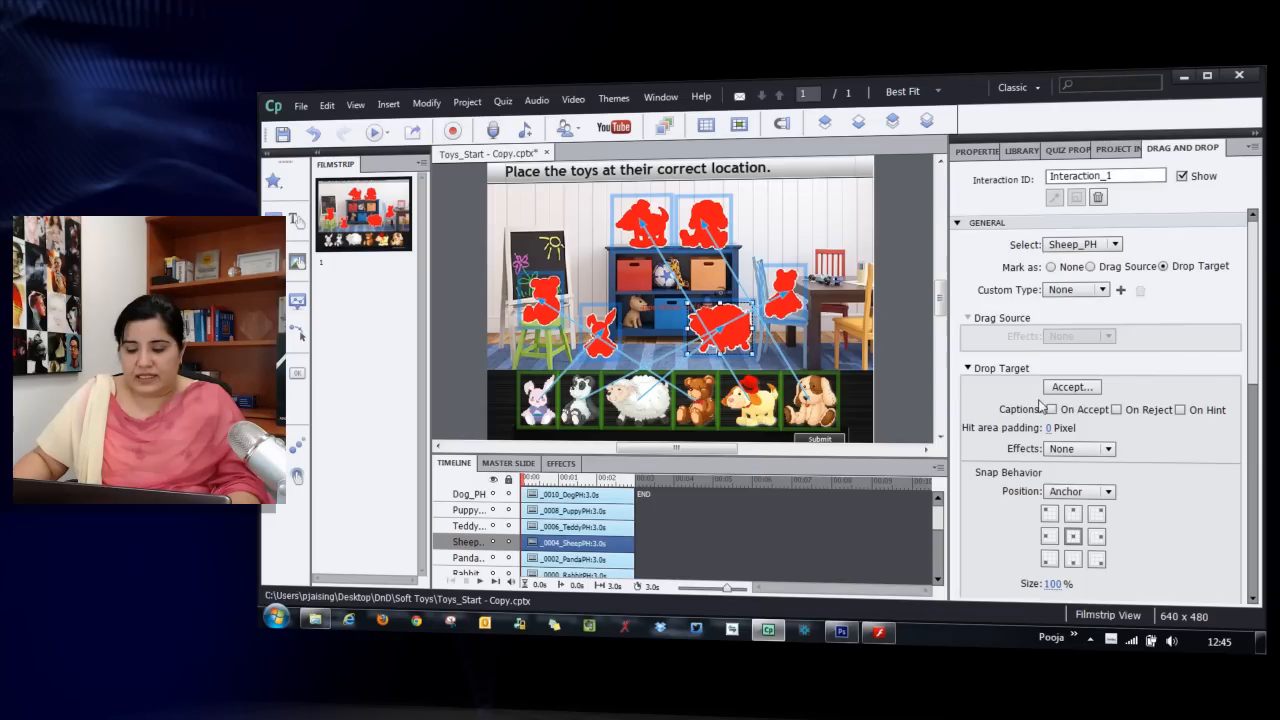
left_click(1079, 388)
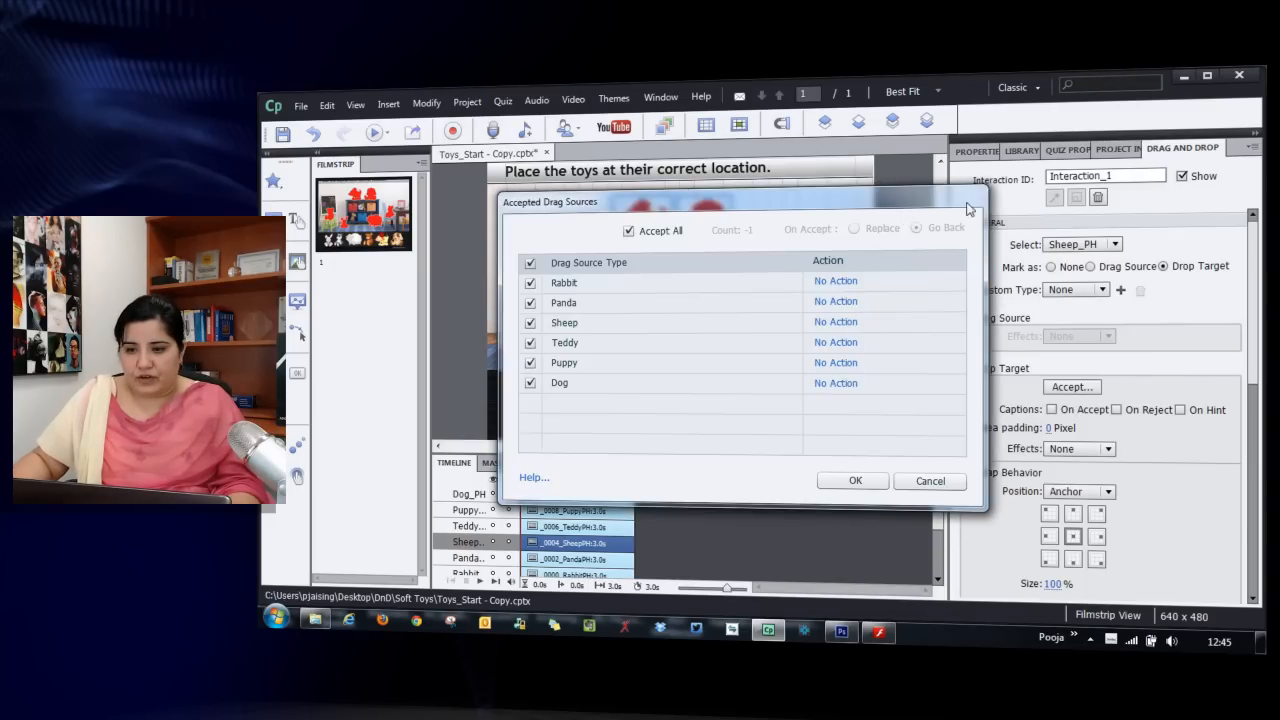
left_click(852, 256)
left_click(853, 320)
left_click(1190, 484)
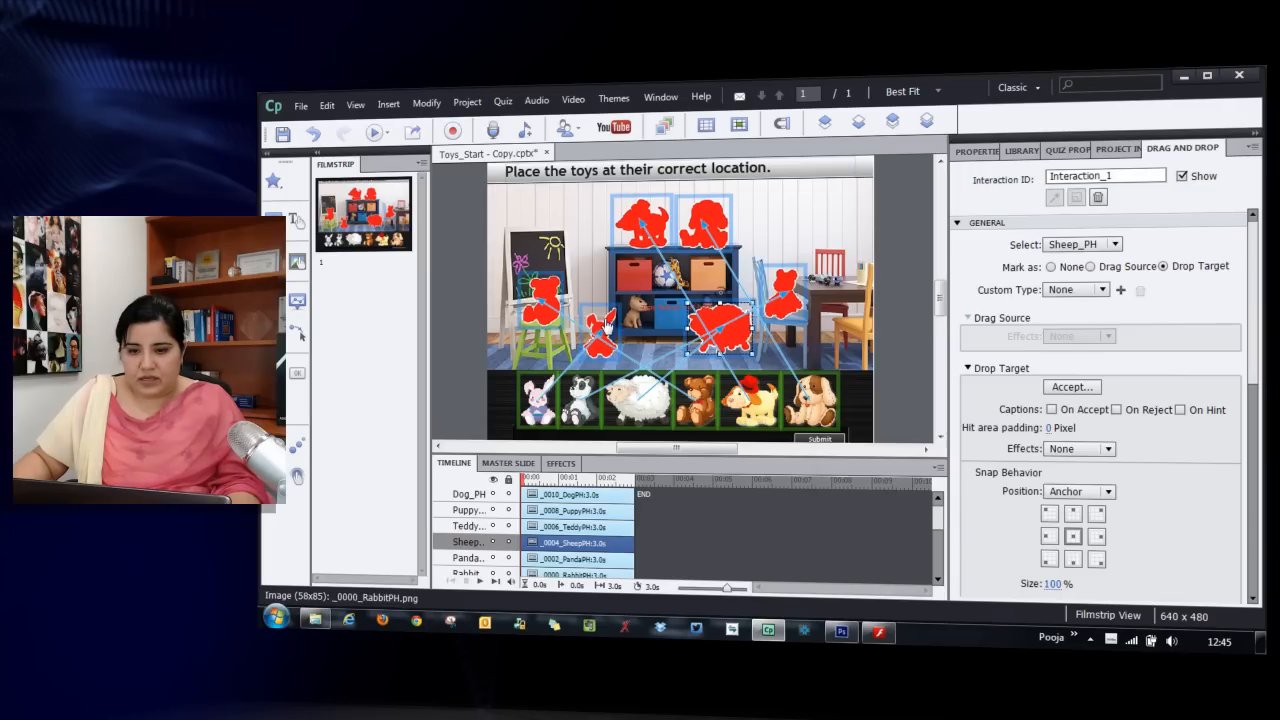
Restrict the rabbit silhouette (Rabbit_PH) to accept only the Rabbit drag source.
left_click(606, 326)
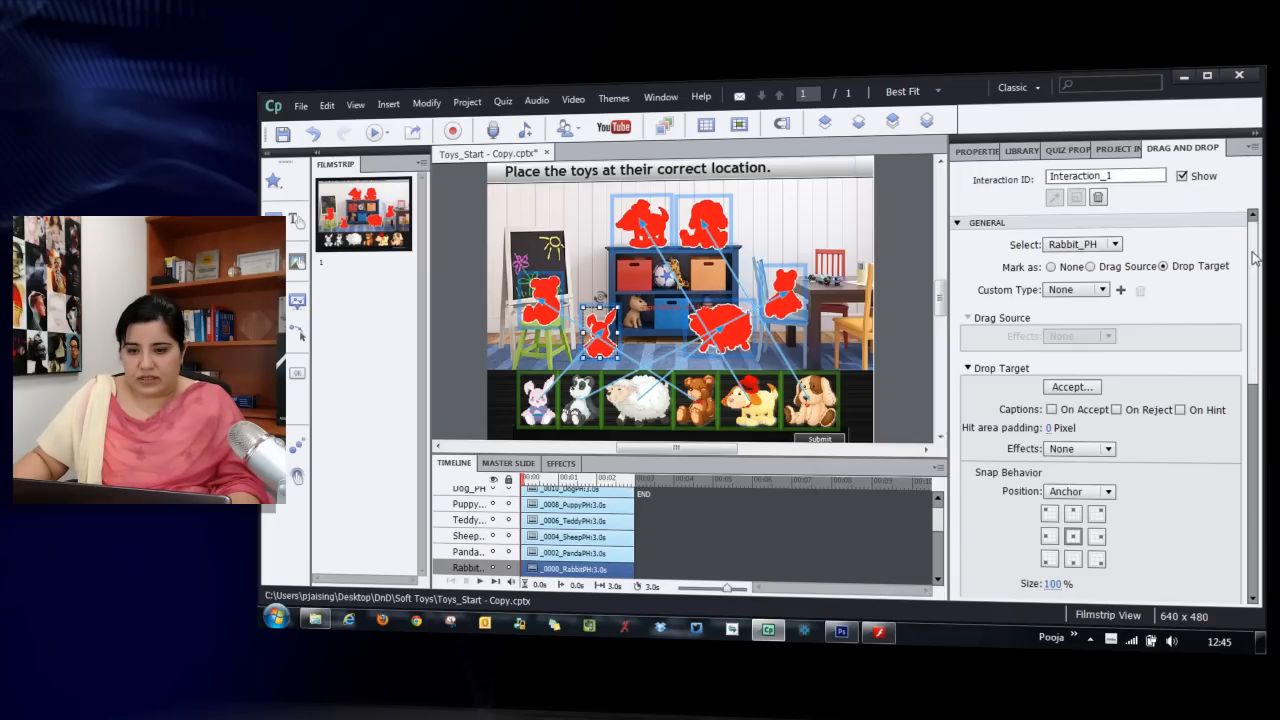
left_click(1086, 394)
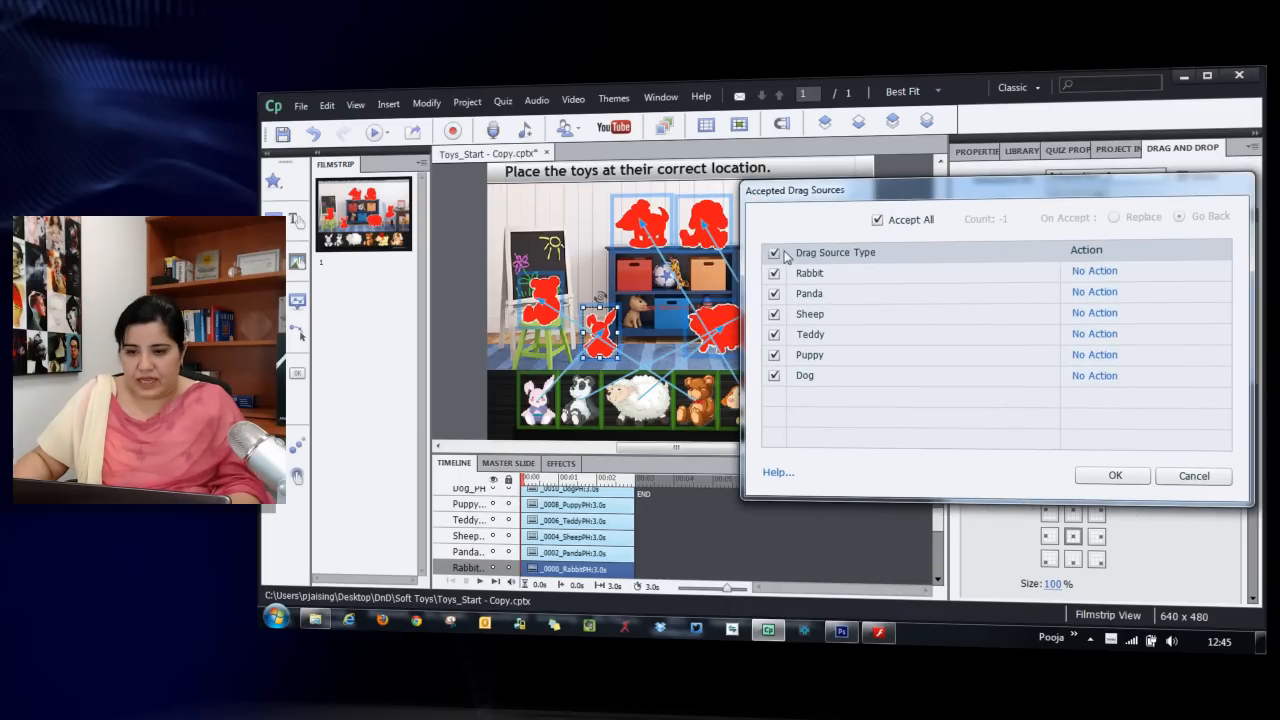
left_click(774, 254)
left_click(774, 275)
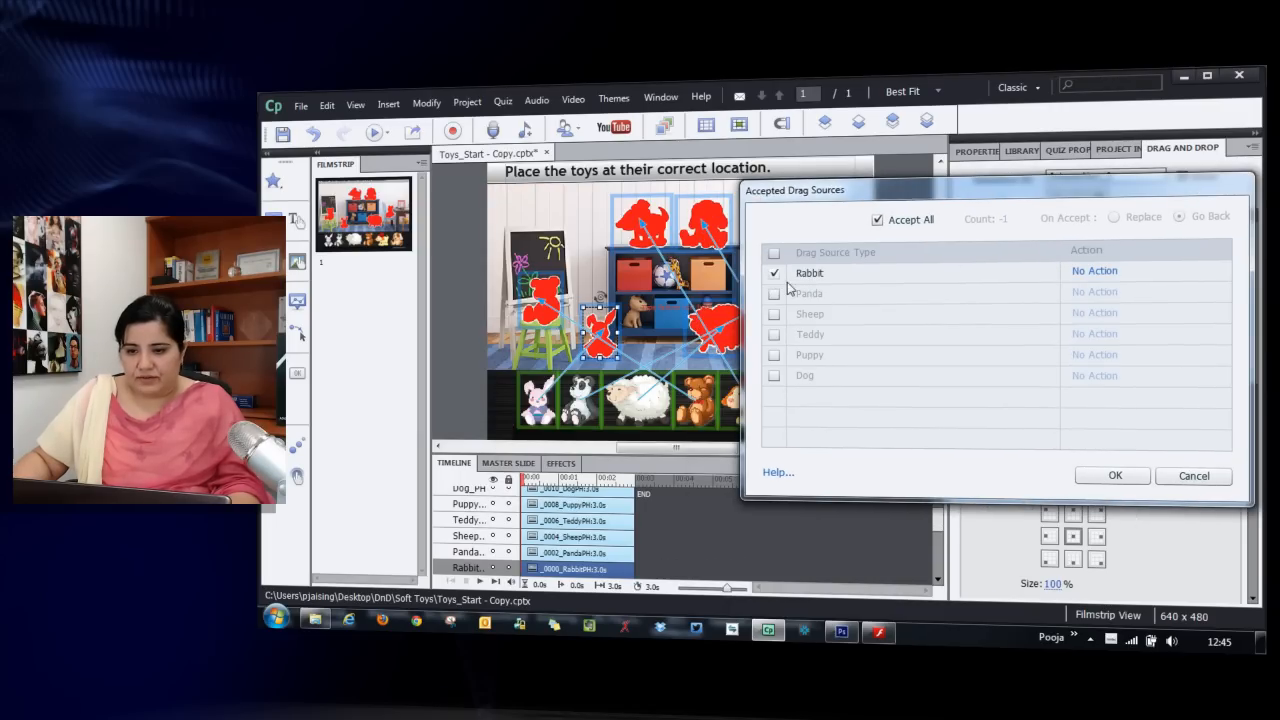
left_click(1128, 480)
Restrict the teddy silhouette (Teddy_PH) to accept only the Teddy drag source.
left_click(543, 304)
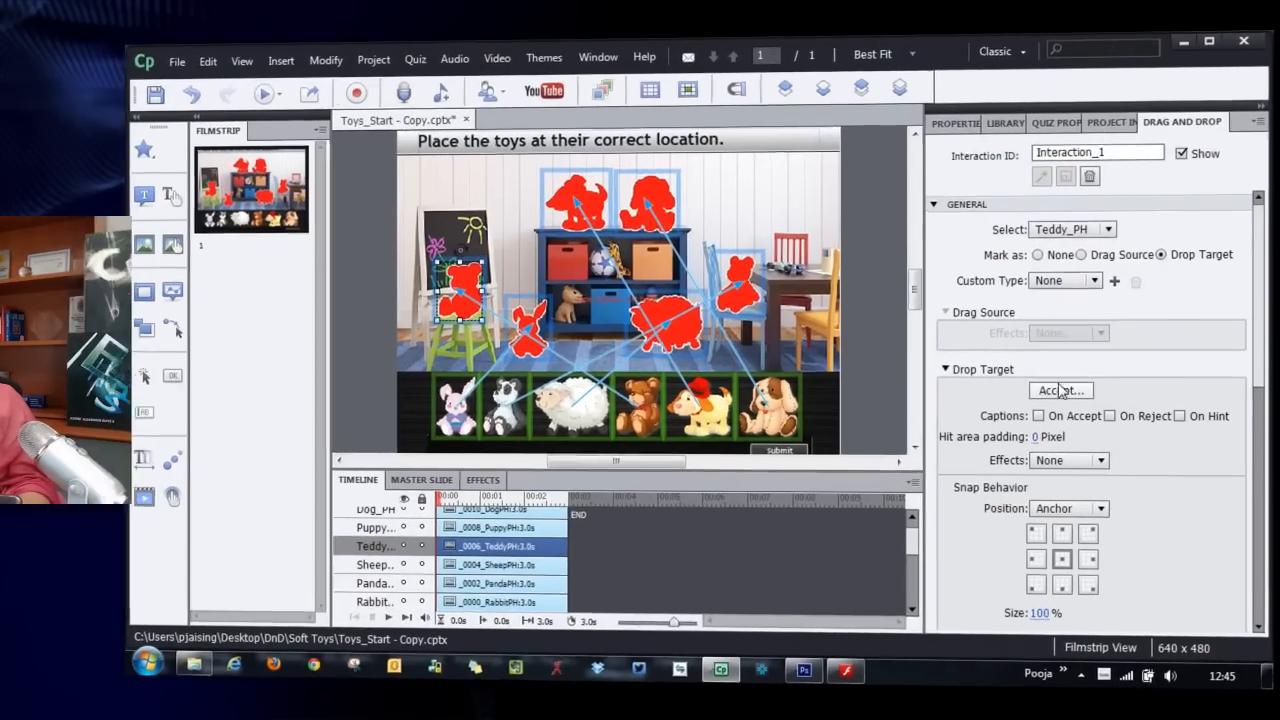
left_click(1072, 387)
left_click_drag(782, 172, 1176, 169)
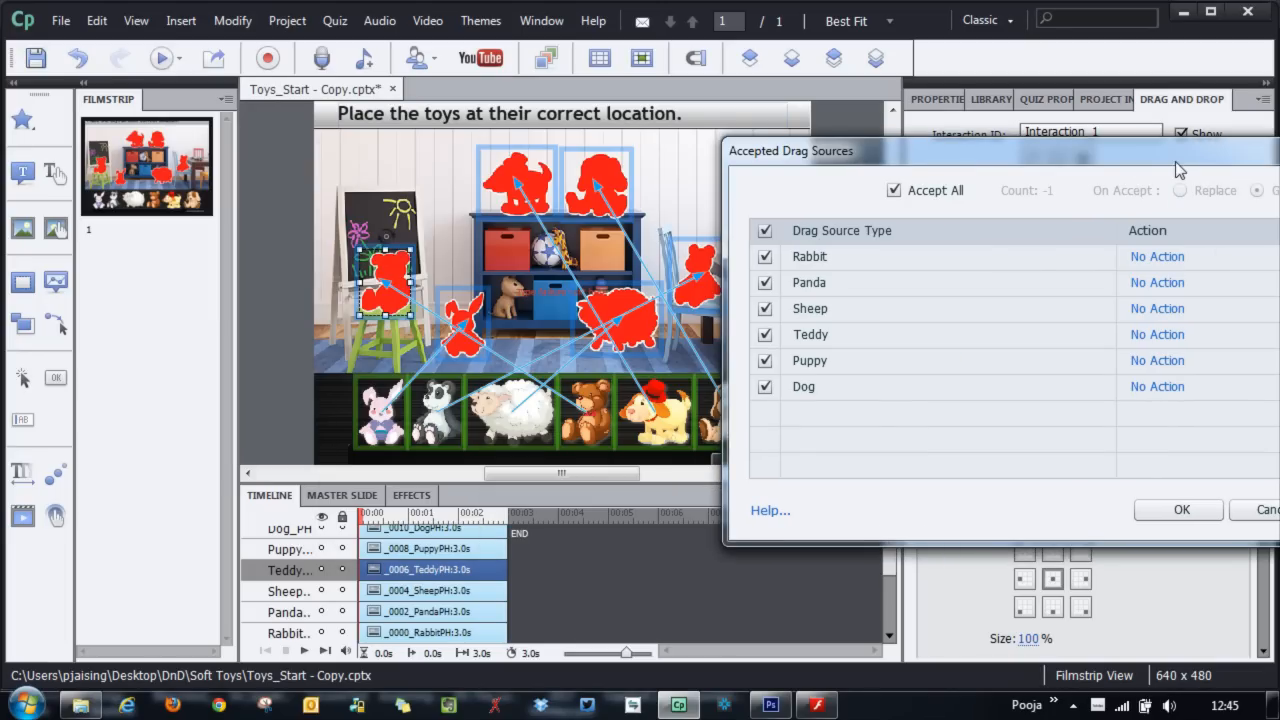
left_click(765, 231)
left_click(765, 335)
left_click(1202, 515)
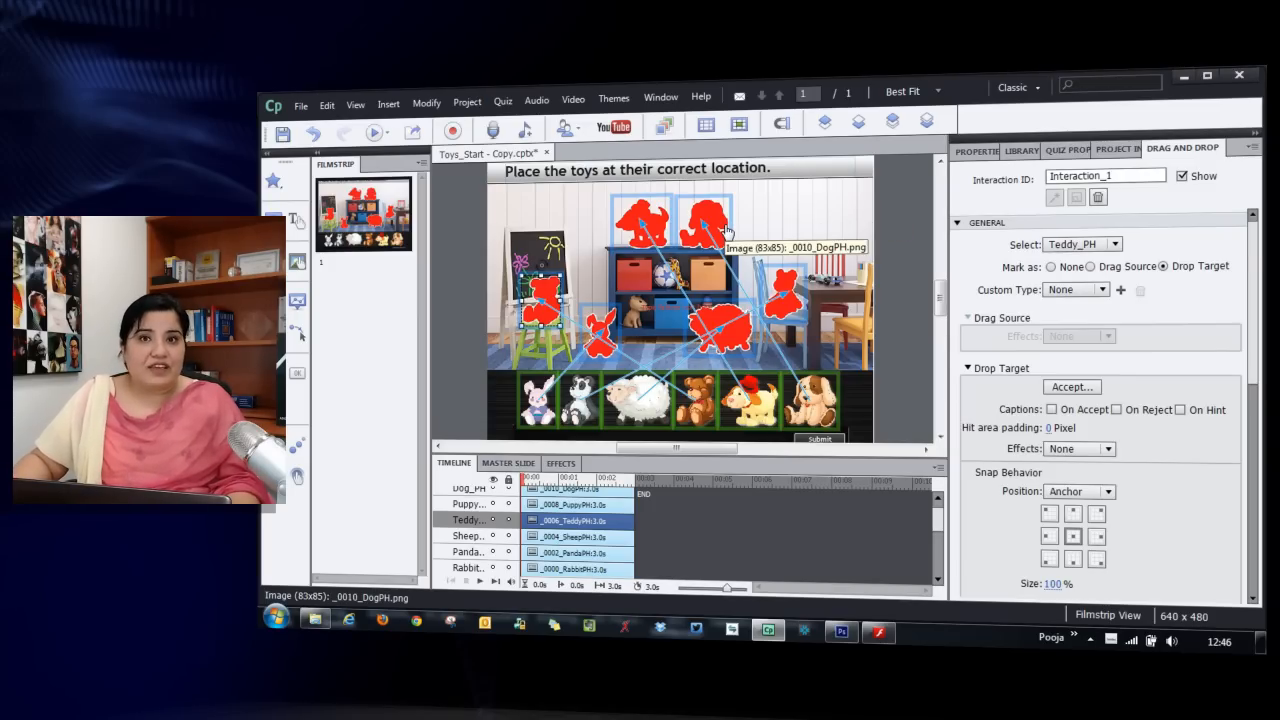
Set the snap behavior audio to sound 1 for all six red silhouettes together: puppy, dog, panda, sheep, rabbit and teddy.
left_click(649, 231)
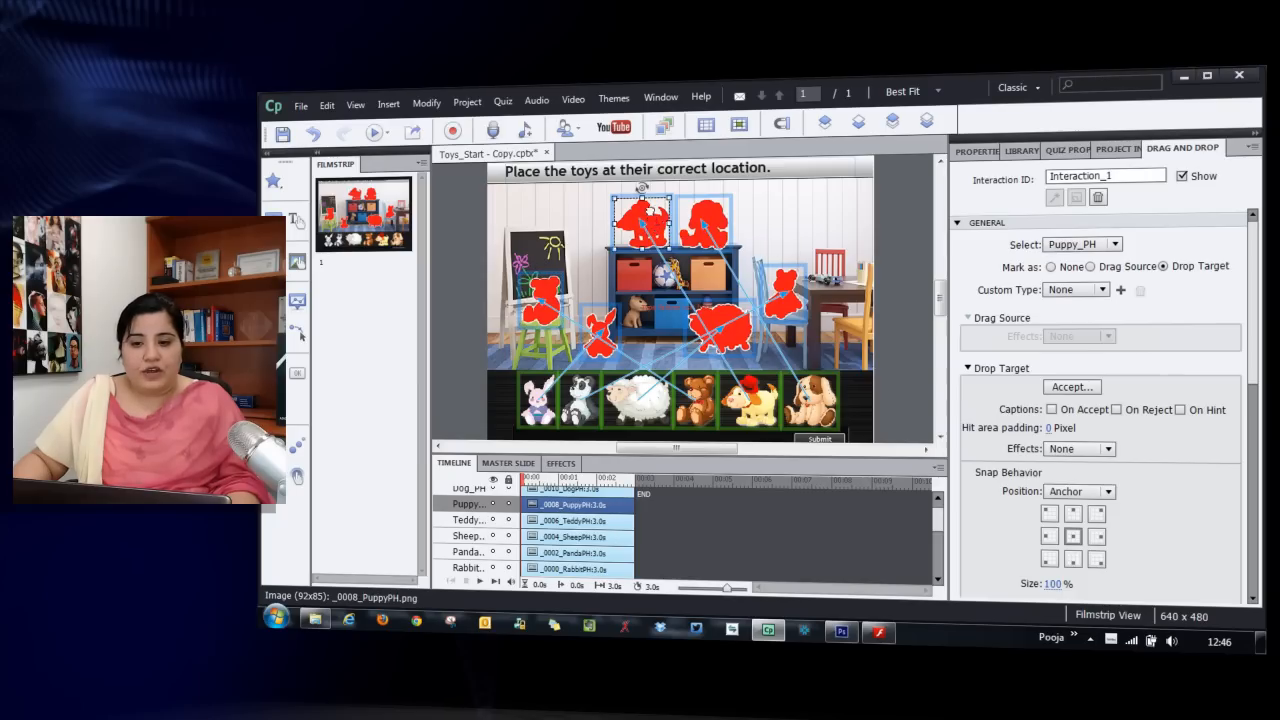
left_click(706, 220, "shift")
left_click(781, 270, "shift")
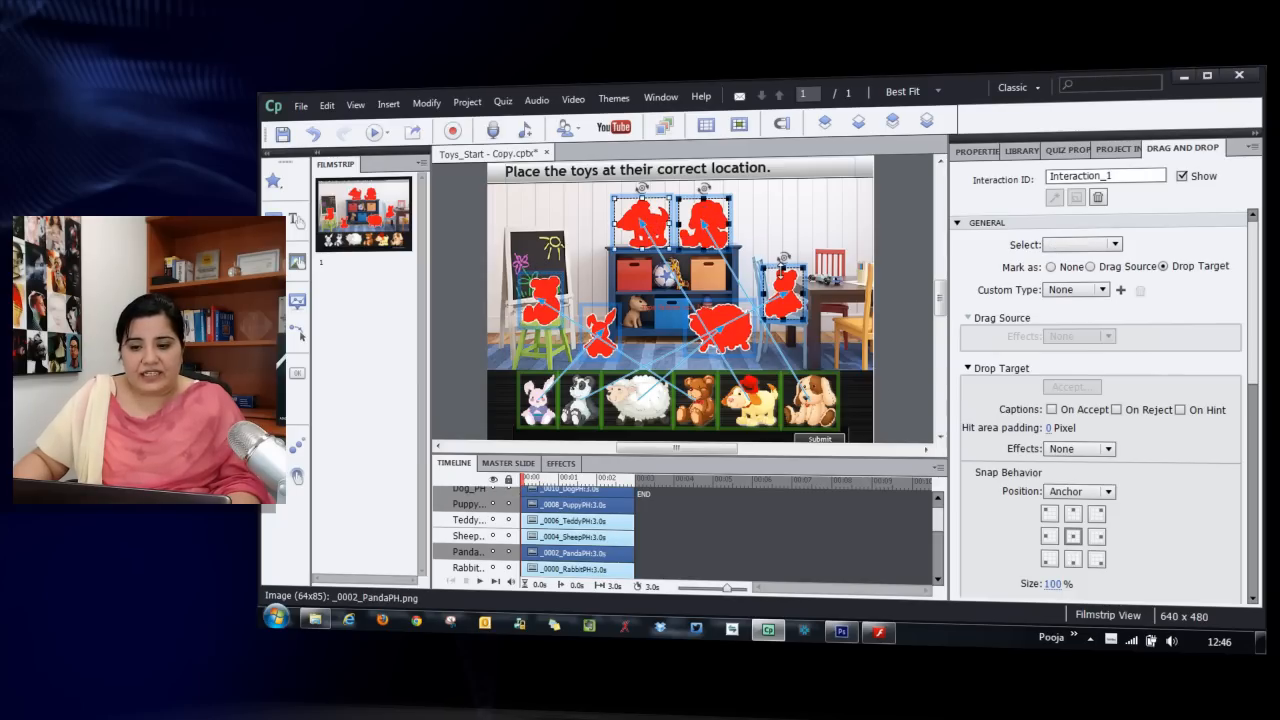
left_click(725, 322, "shift")
left_click(608, 318, "shift")
left_click(536, 289, "shift")
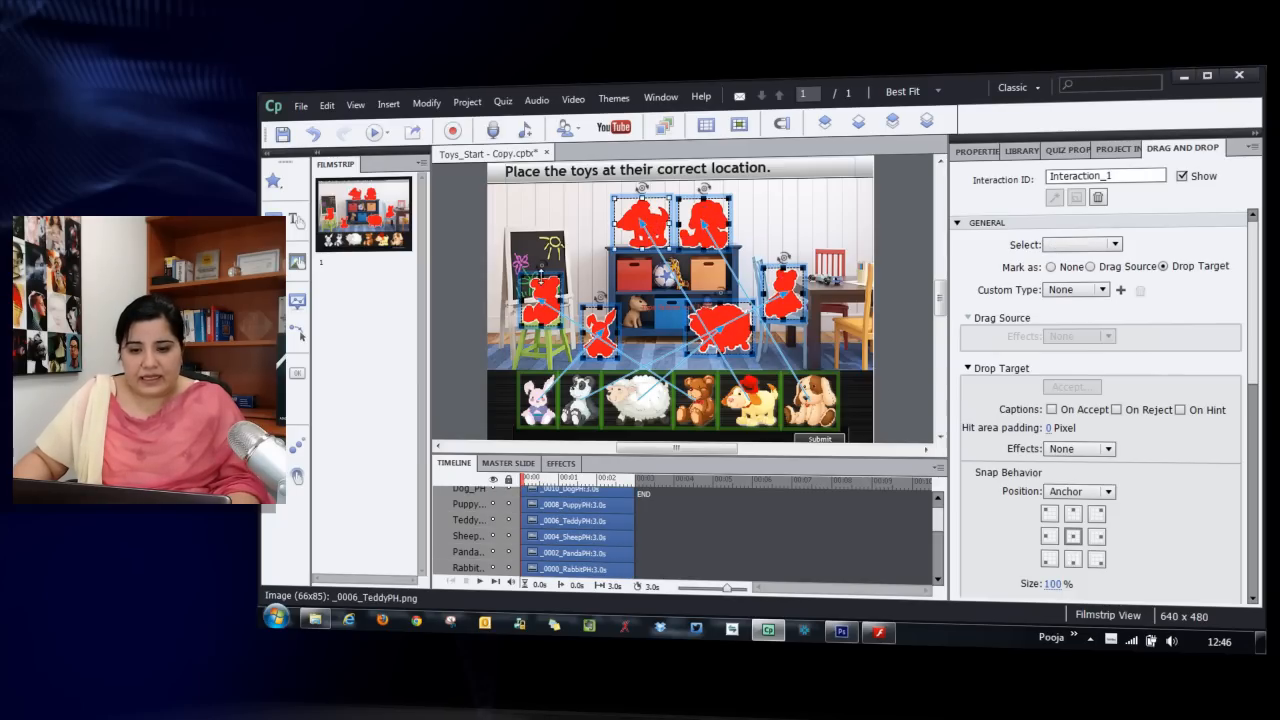
scroll(1256, 358, "down", 3)
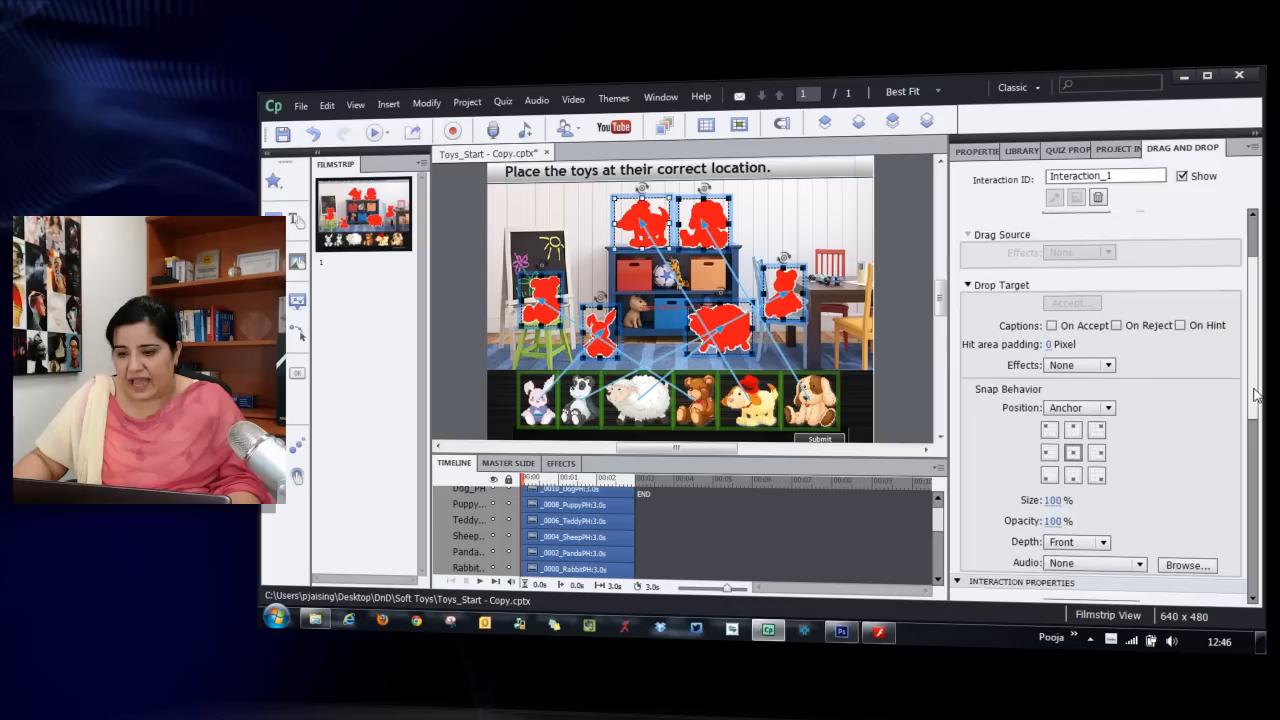
left_click(1108, 290)
left_click(1065, 303)
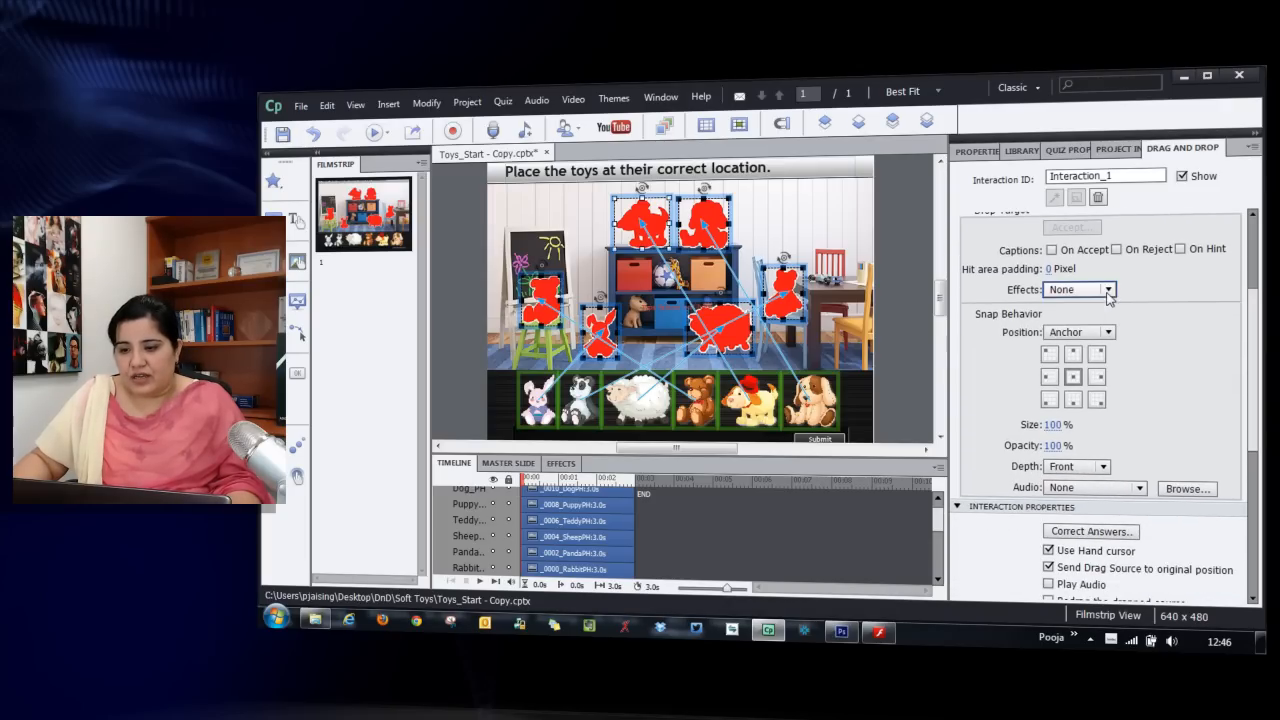
left_click(1139, 488)
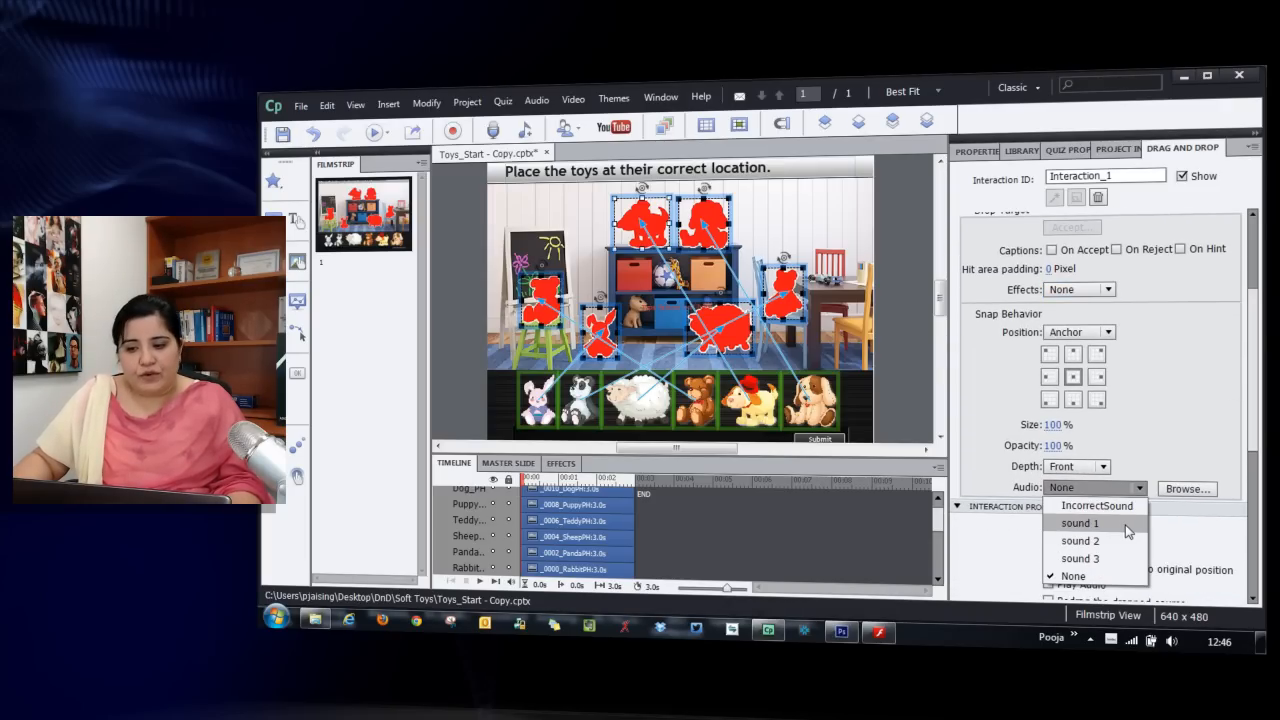
left_click(1124, 526)
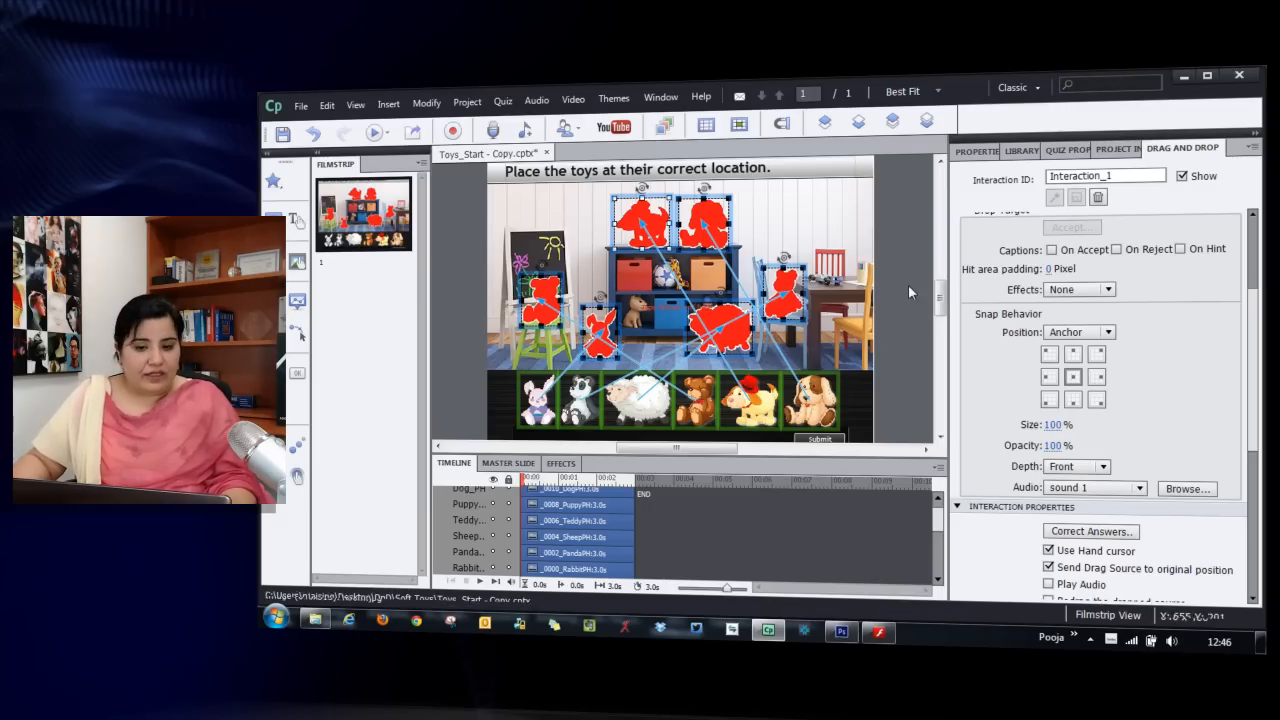
Deselect the silhouettes and show the interaction properties and the success and failure action settings of the drag-and-drop interaction.
left_click(893, 338)
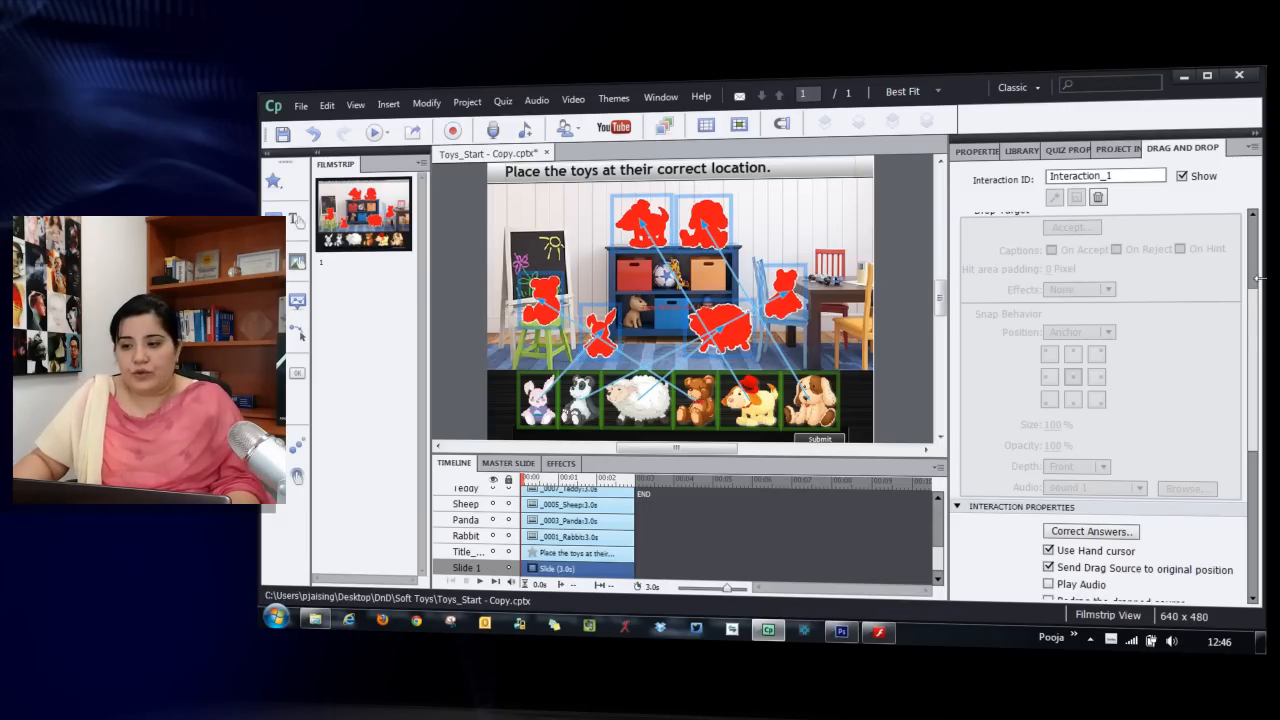
left_click_drag(1254, 323, 1266, 271)
scroll(1050, 358, "down", 10)
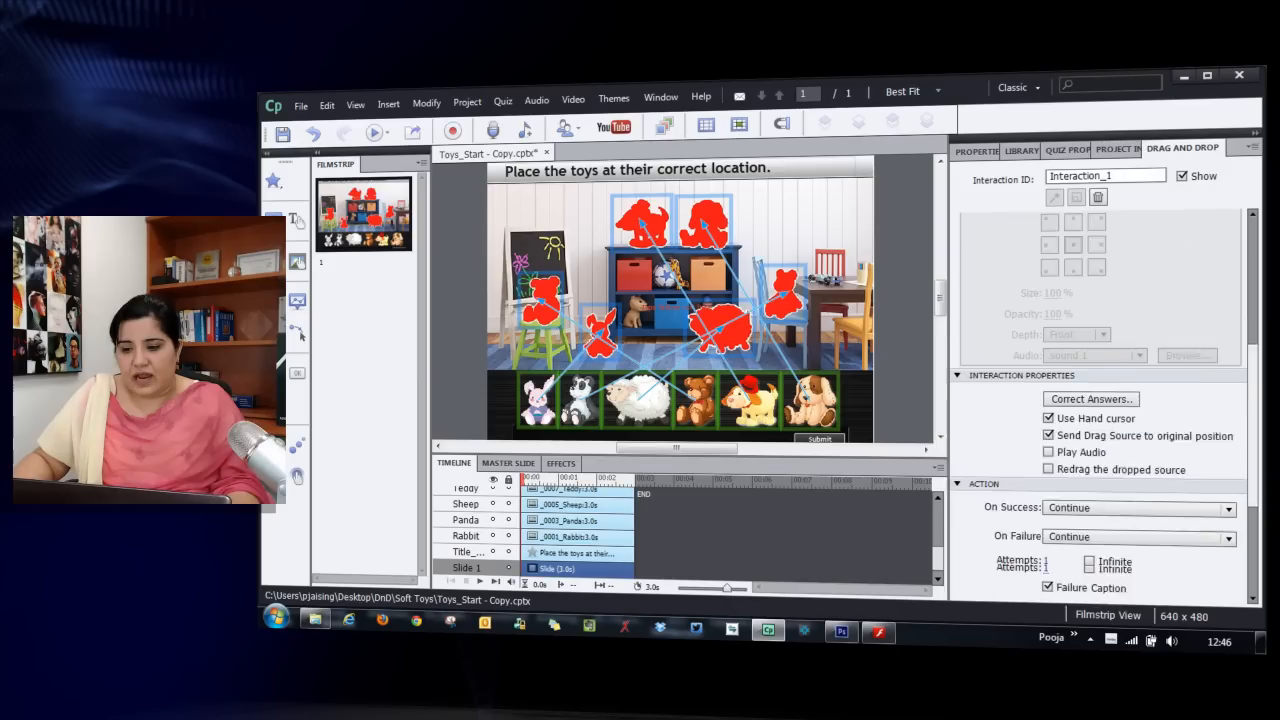